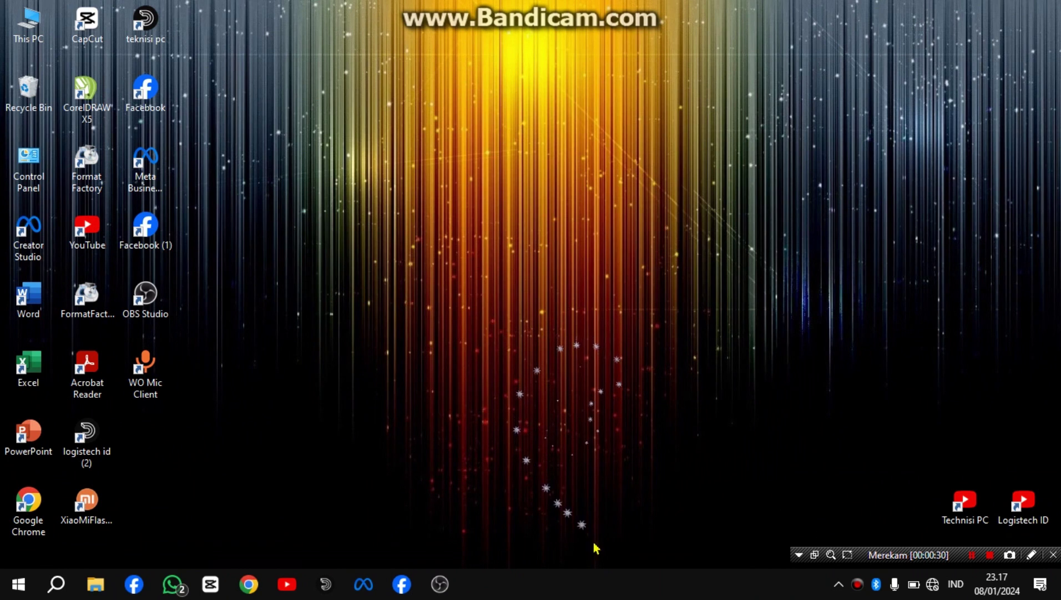
Open Task Manager in its detailed view and move its window toward the middle of the desktop.
{"action": "right_click", "coordinate": [580, 587]}
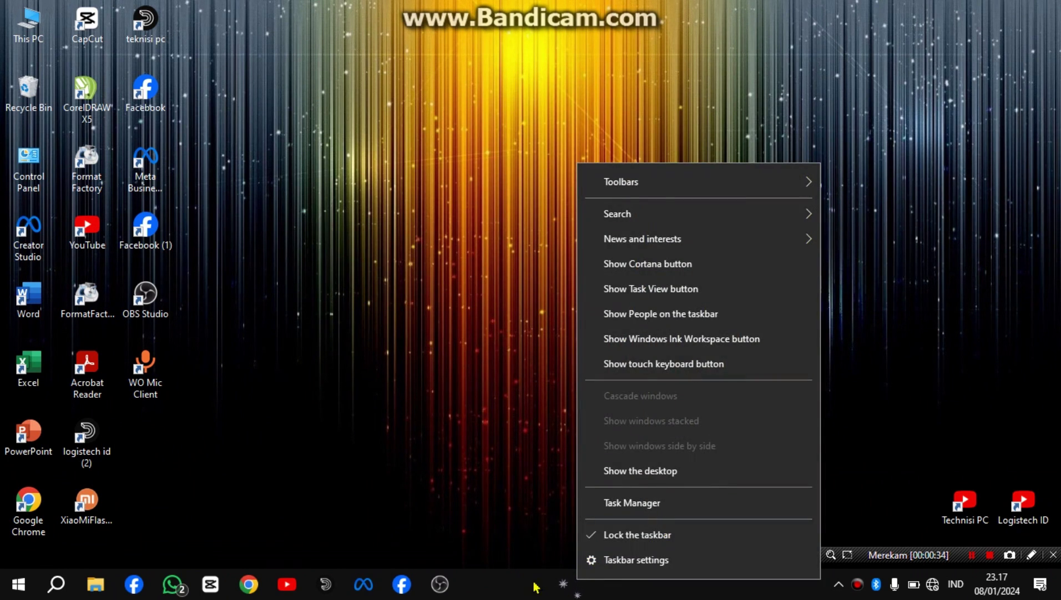
{"action": "left_click", "coordinate": [655, 507]}
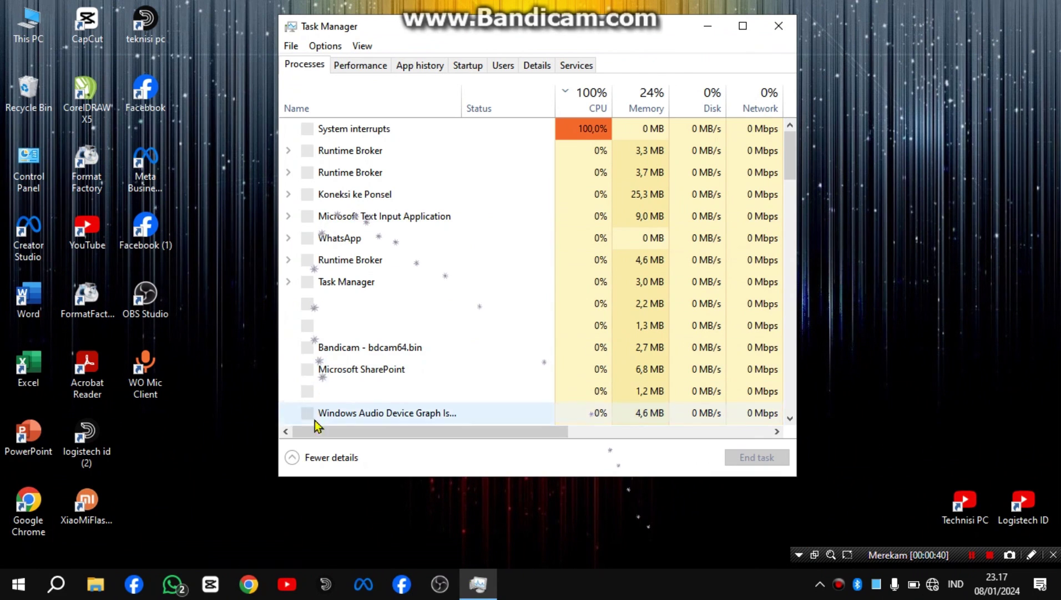
{"action": "left_click", "coordinate": [292, 457]}
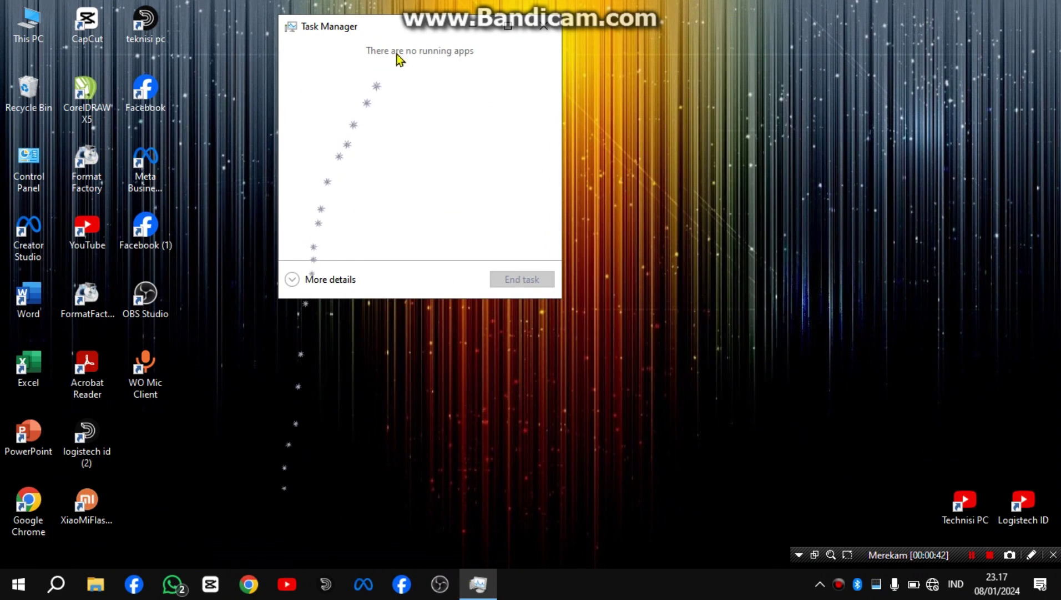
{"action": "left_click_drag", "start_coordinate": [400, 28], "coordinate": [508, 57]}
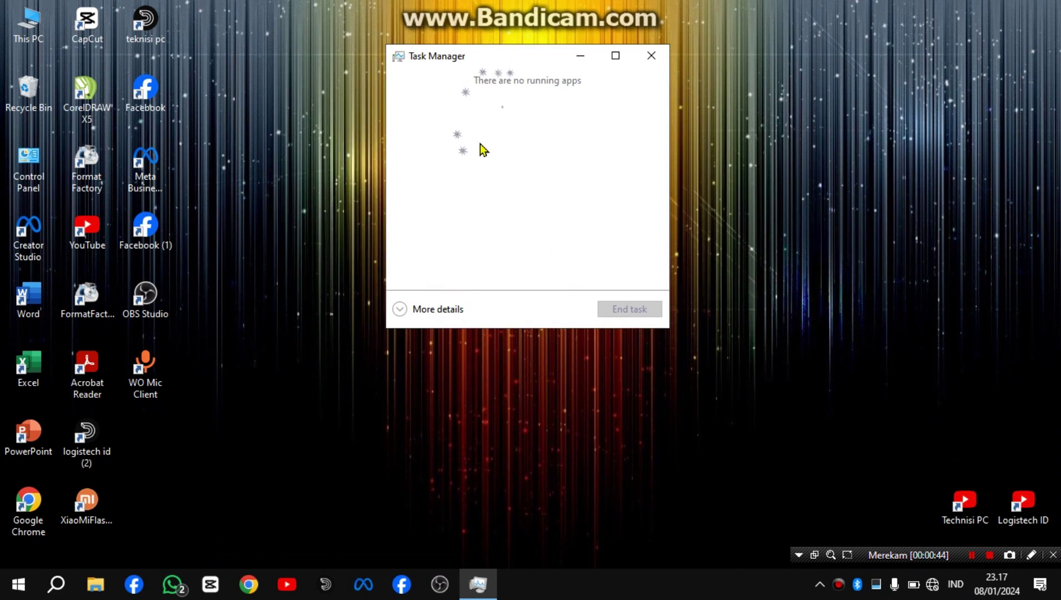
{"action": "left_click", "coordinate": [401, 309]}
{"action": "left_click_drag", "start_coordinate": [593, 65], "coordinate": [562, 44]}
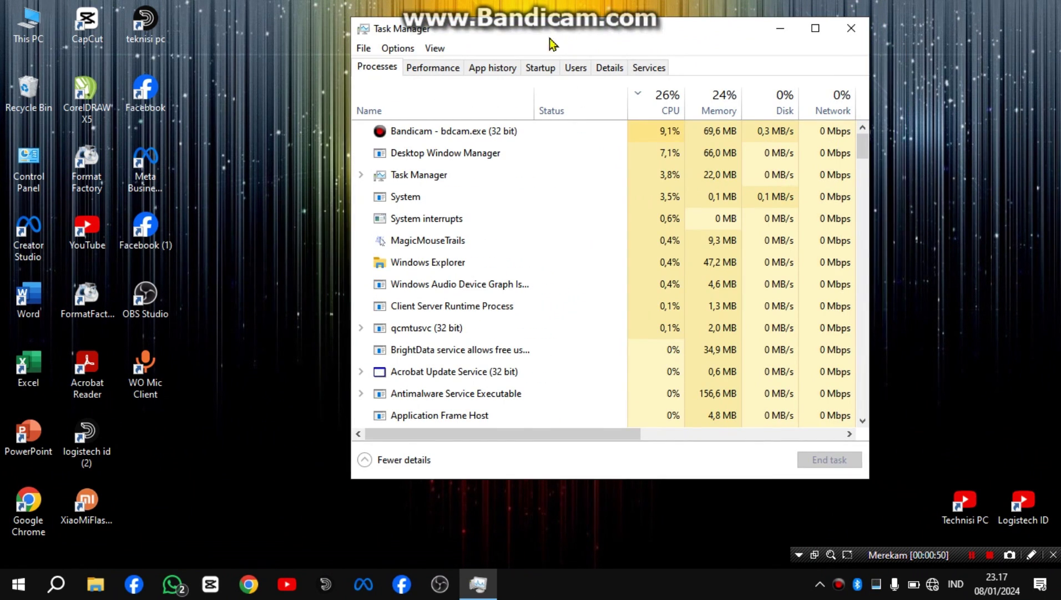
Examine the memory usage among the performance graphs in a maximized window, and close Task Manager.
{"action": "left_click", "coordinate": [433, 69]}
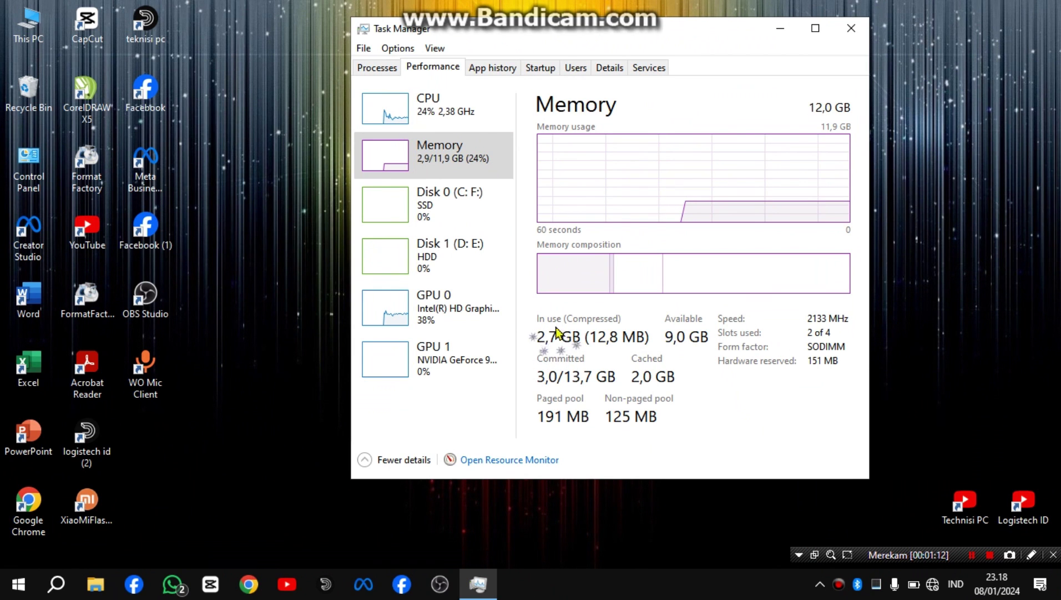
{"action": "left_click", "coordinate": [814, 28]}
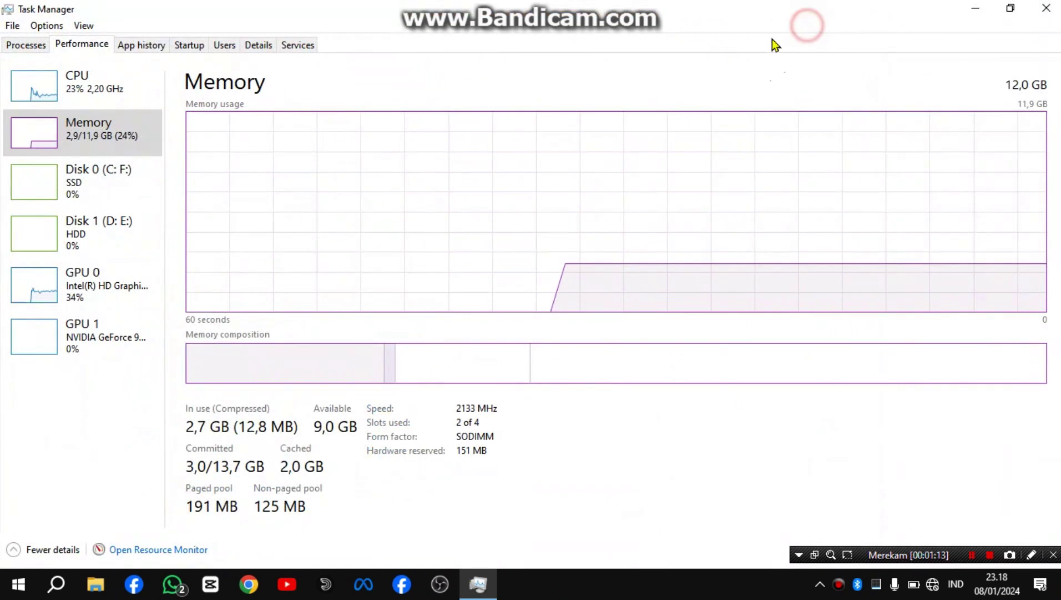
{"action": "left_click", "coordinate": [1046, 8]}
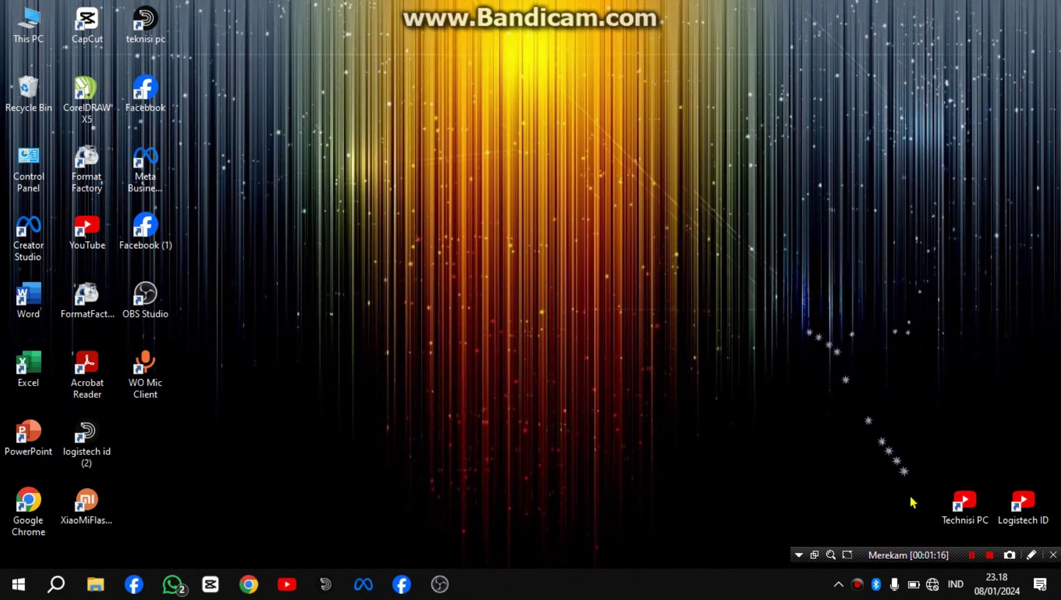
Connect the computer to the POCO GT Wi-Fi network, retrying the connection as needed.
{"action": "left_click", "coordinate": [933, 583]}
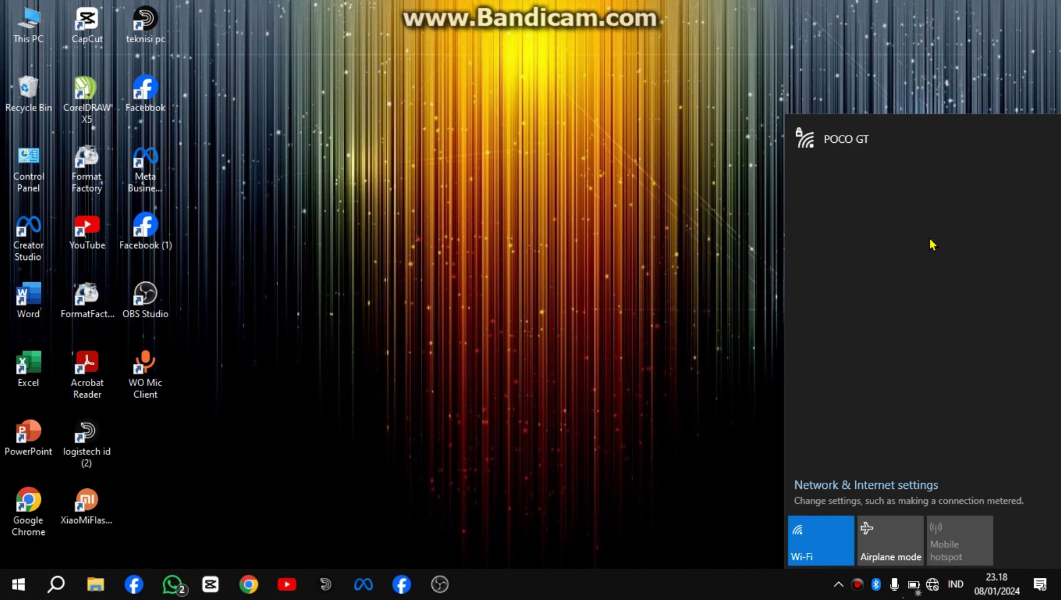
{"action": "left_click", "coordinate": [876, 167]}
{"action": "left_click", "coordinate": [980, 215]}
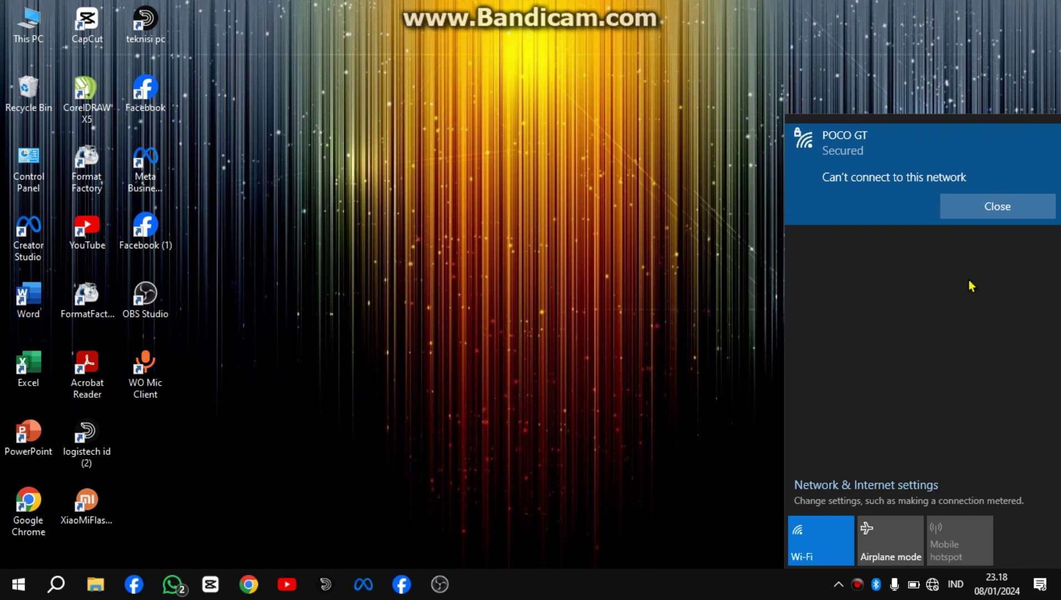
{"action": "left_click", "coordinate": [981, 206]}
{"action": "left_click", "coordinate": [984, 216]}
{"action": "left_click", "coordinate": [1008, 204]}
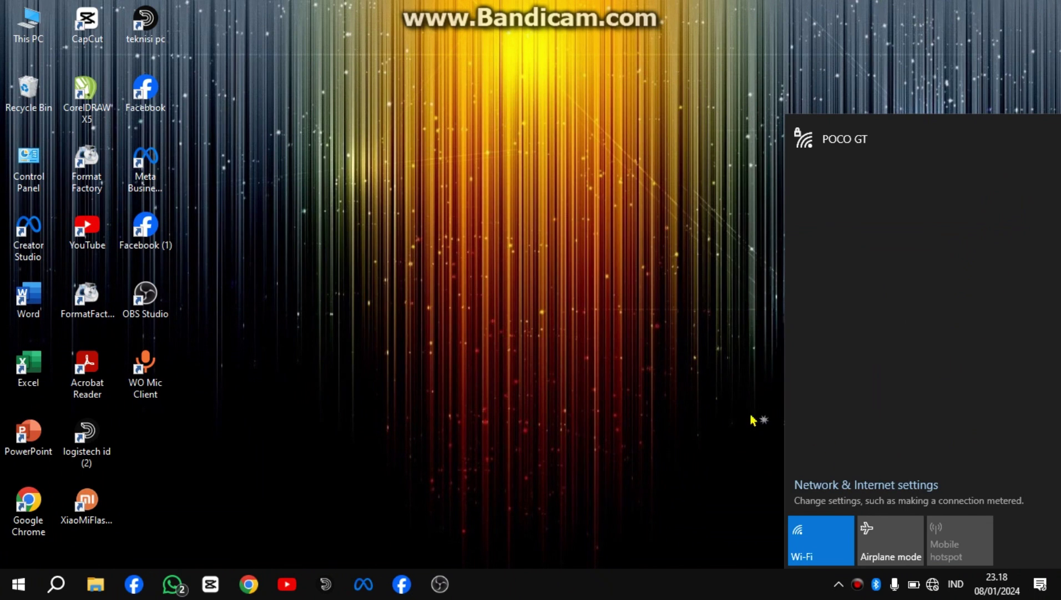
{"action": "left_click", "coordinate": [886, 151]}
{"action": "left_click", "coordinate": [1004, 214]}
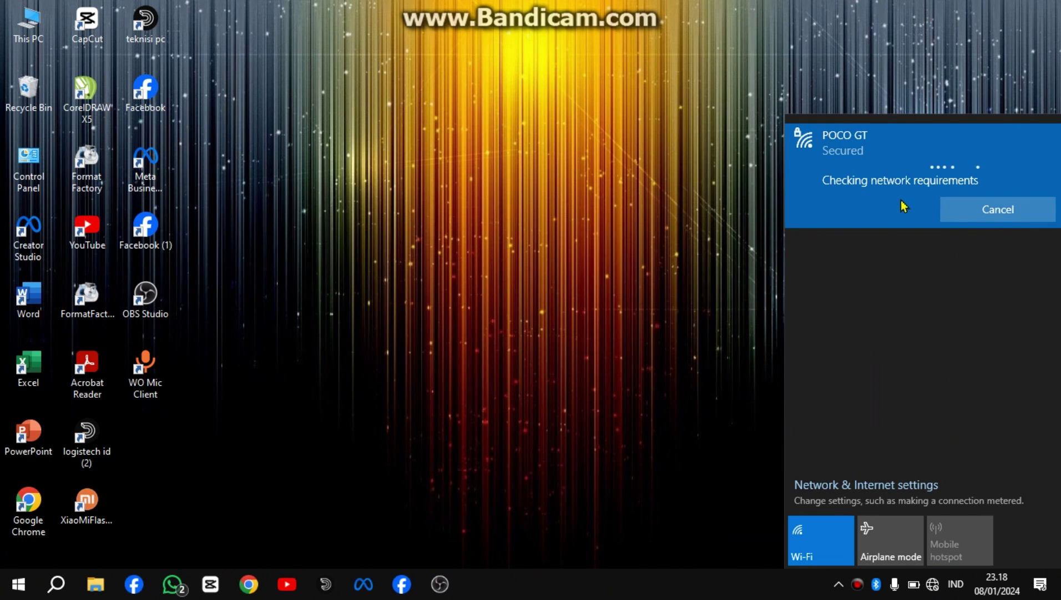
{"action": "left_click", "coordinate": [741, 256]}
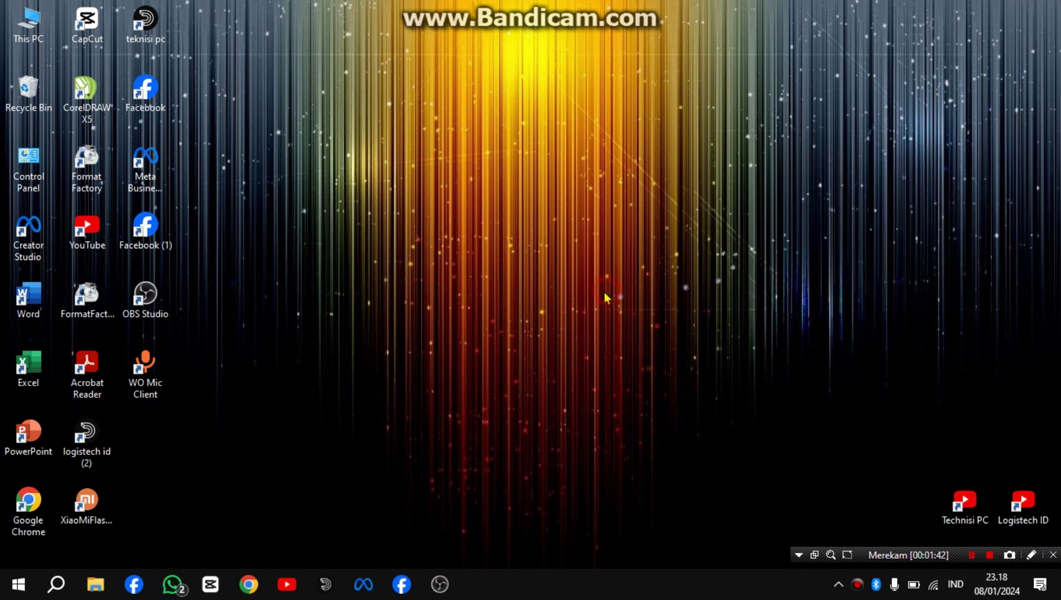
Switch to Google Chrome using the Technisi PC profile.
{"action": "left_click", "coordinate": [249, 583]}
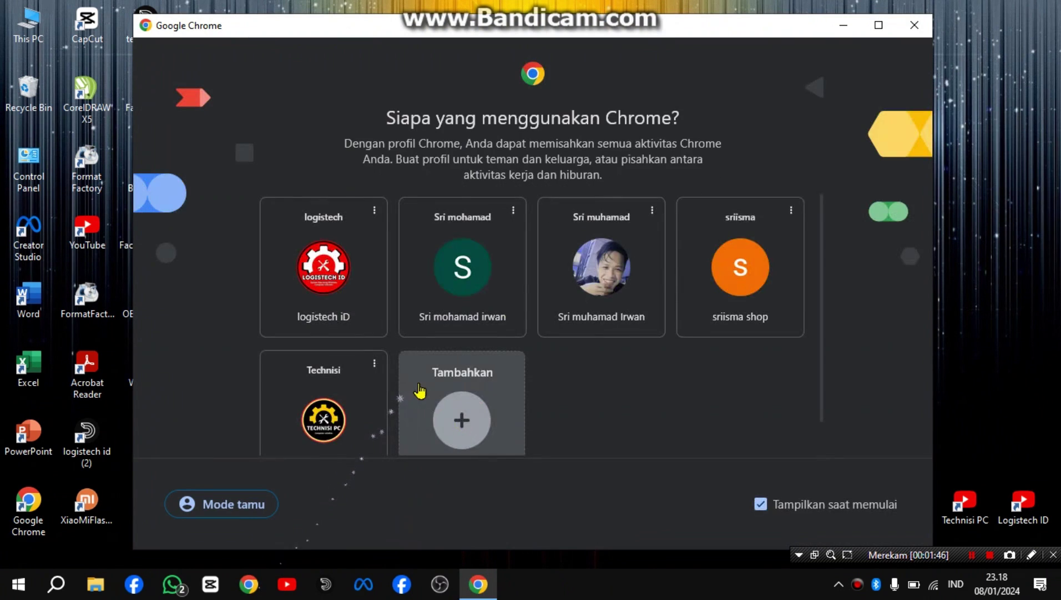
{"action": "left_click", "coordinate": [422, 398]}
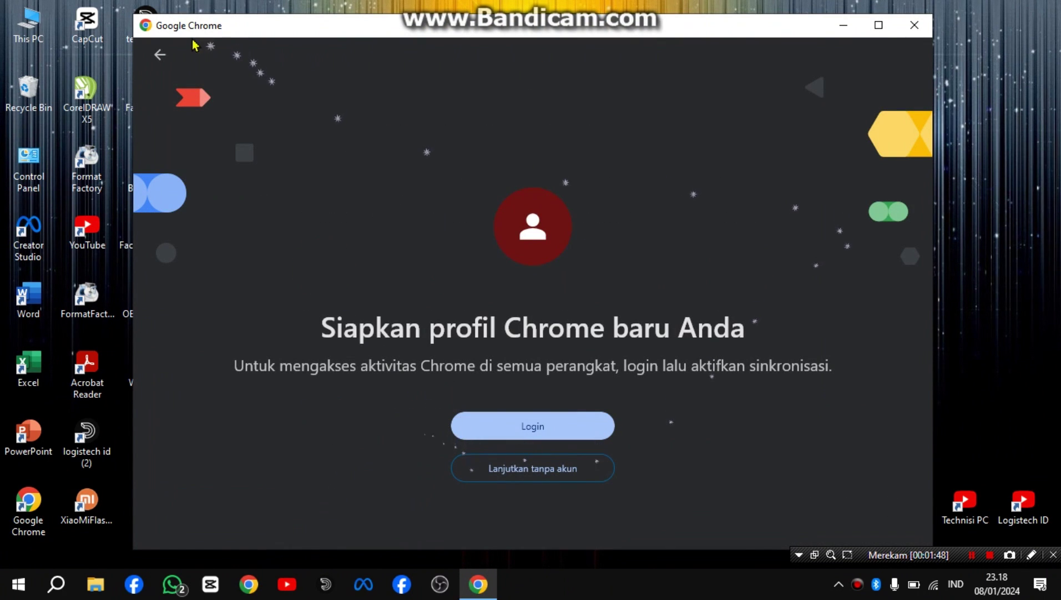
{"action": "left_click", "coordinate": [162, 54]}
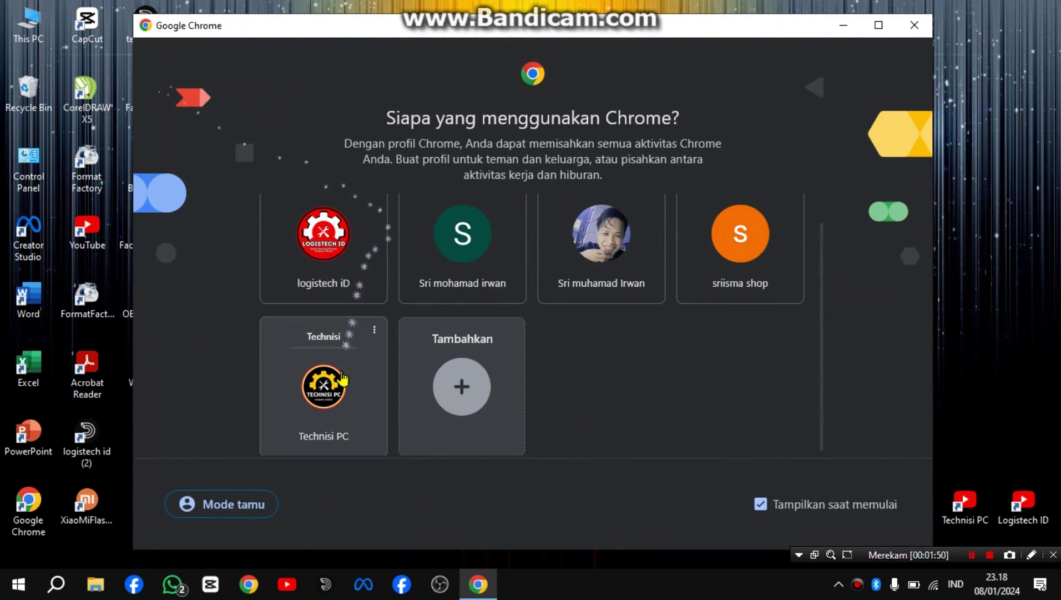
{"action": "left_click", "coordinate": [338, 375]}
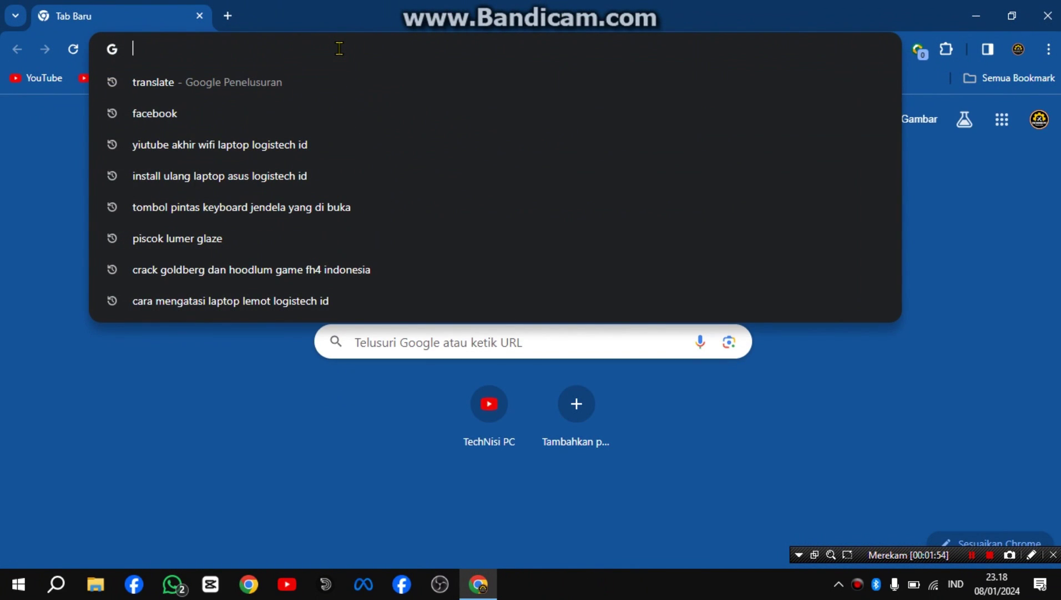
Search the web for RAMMap and open the Microsoft Learn Sysinternals page for it.
{"action": "type", "text": "RAM"}
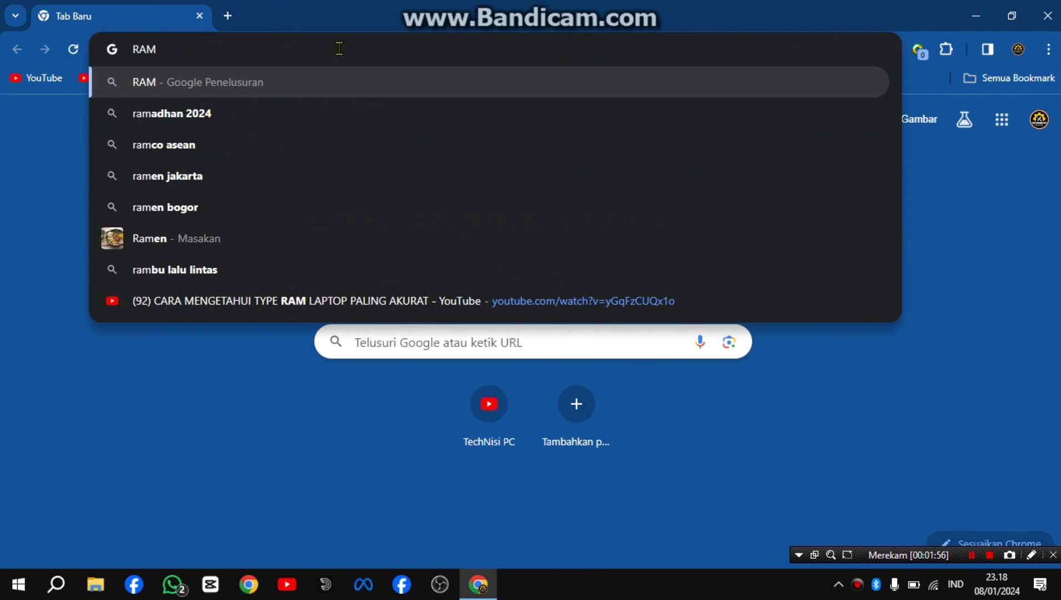
{"action": "type", "text": "Ma"}
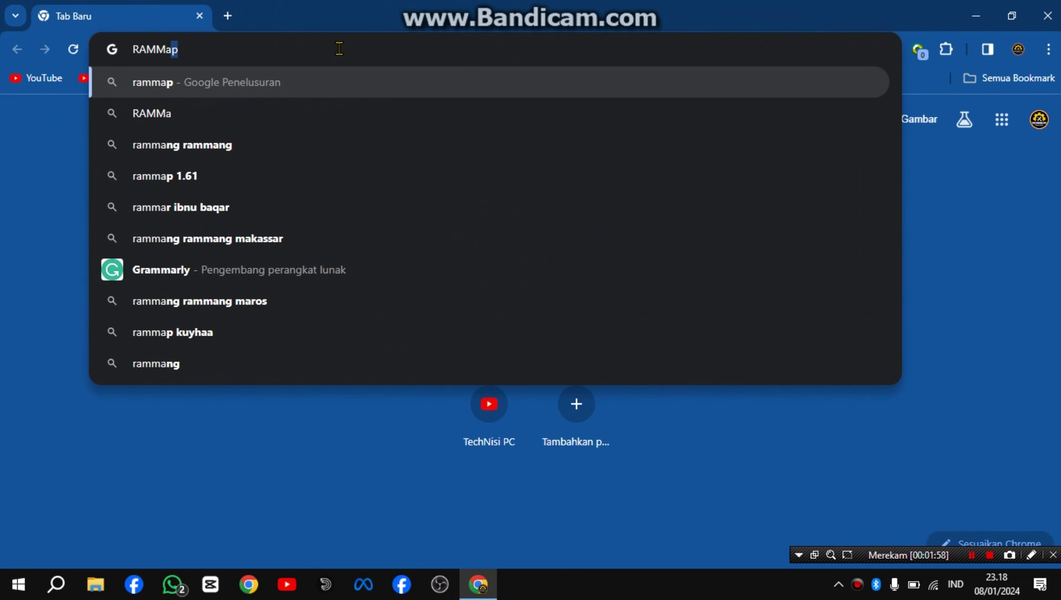
{"action": "type", "text": "p"}
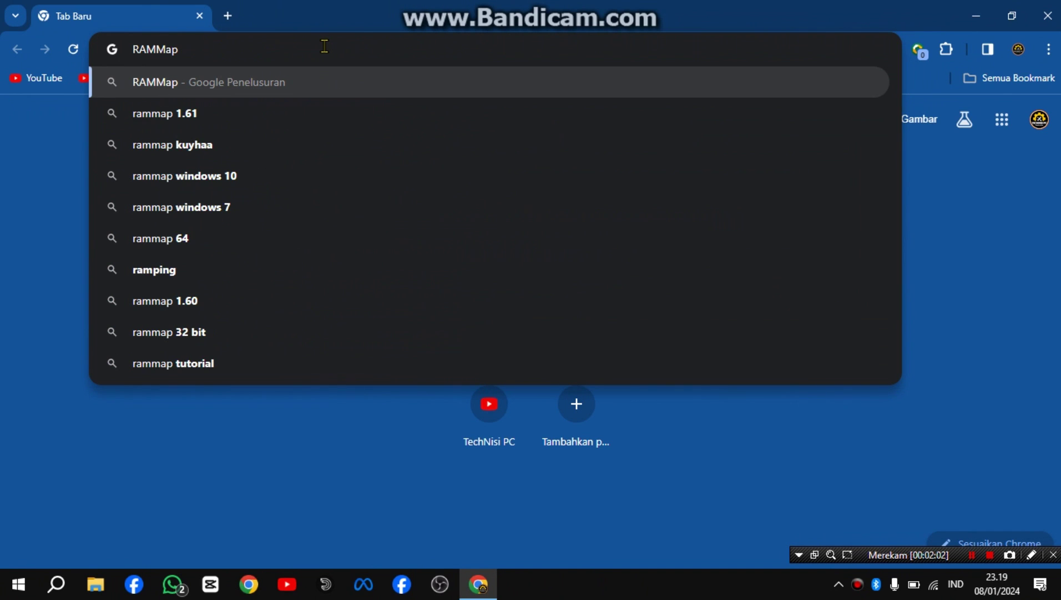
{"action": "key", "text": "Return"}
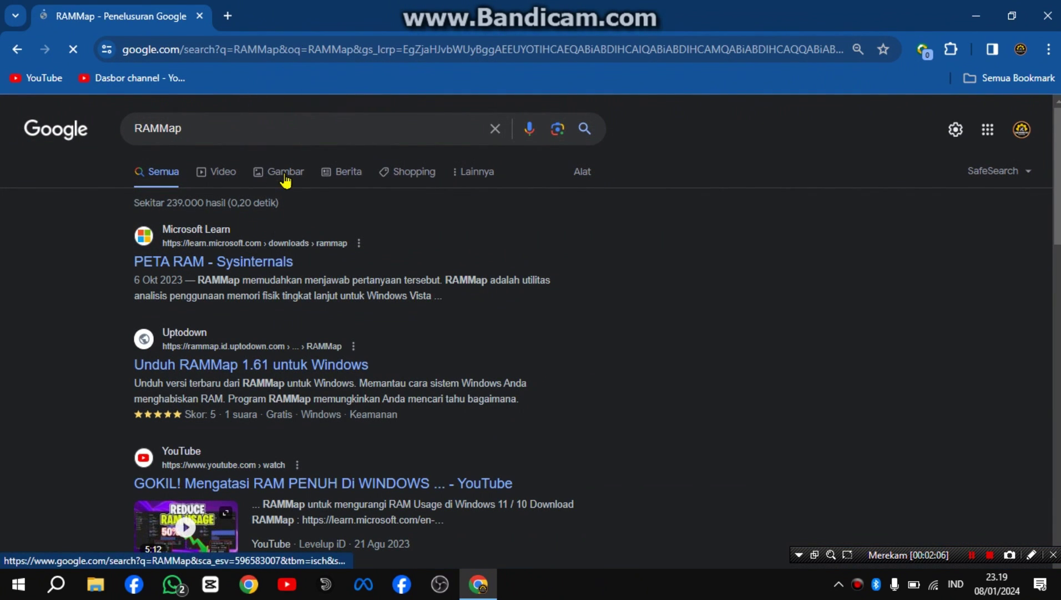
{"action": "left_click", "coordinate": [202, 274]}
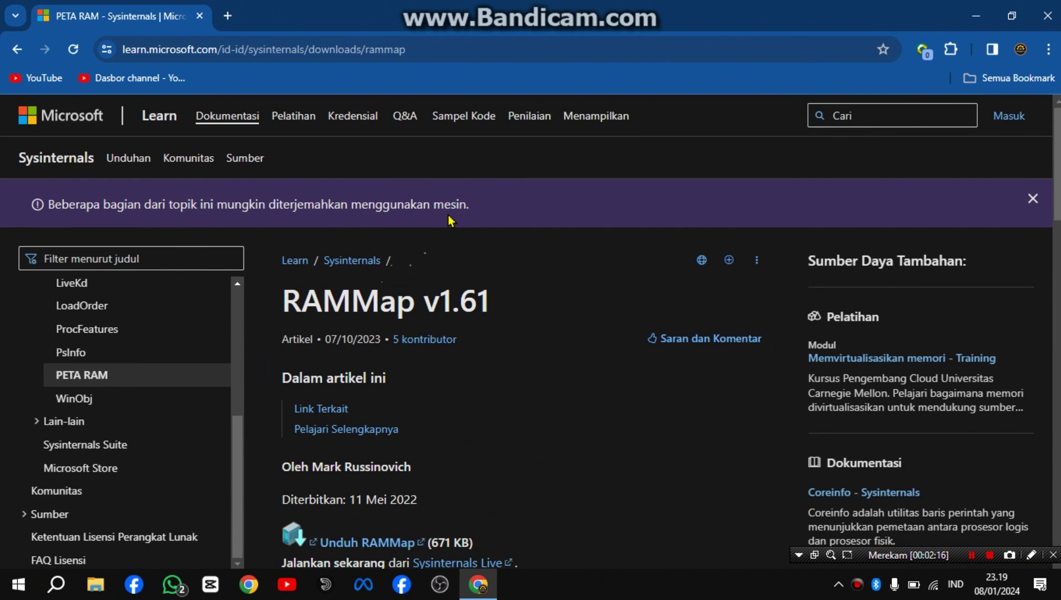
Download RAMMap.zip from the Sysinternals page into Downloads\Compressed and open the folder containing it.
{"action": "scroll", "coordinate": [450, 221], "scroll_direction": "down", "scroll_amount": 5}
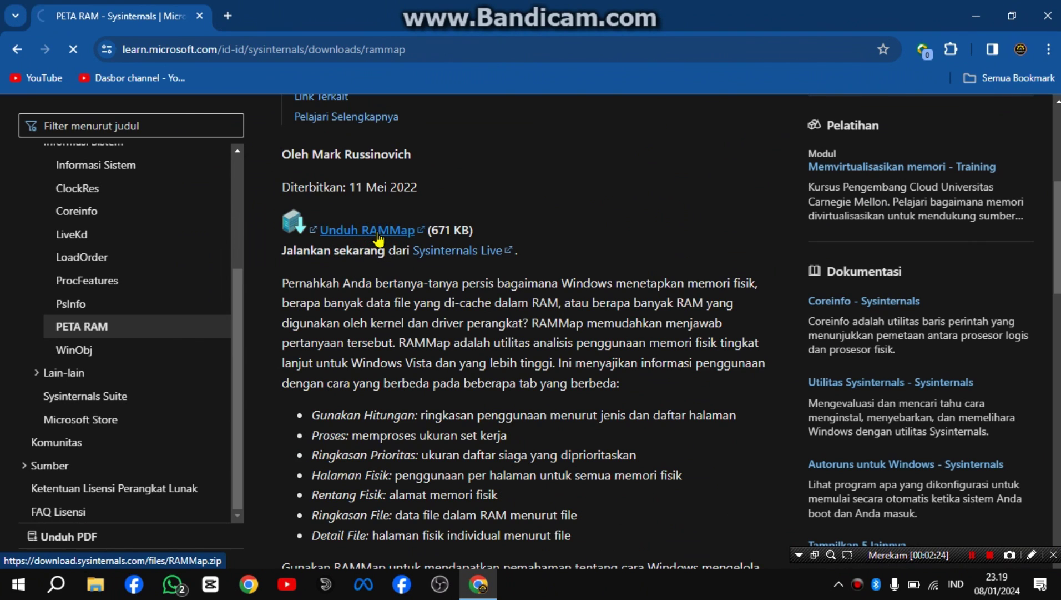
{"action": "left_click", "coordinate": [379, 237]}
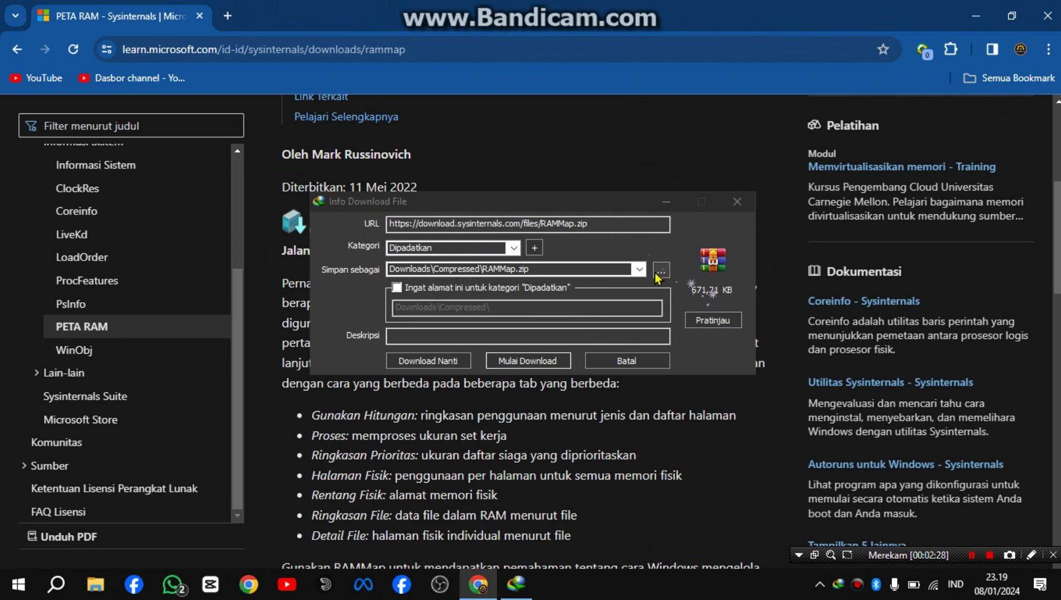
{"action": "left_click_drag", "start_coordinate": [576, 206], "coordinate": [599, 188]}
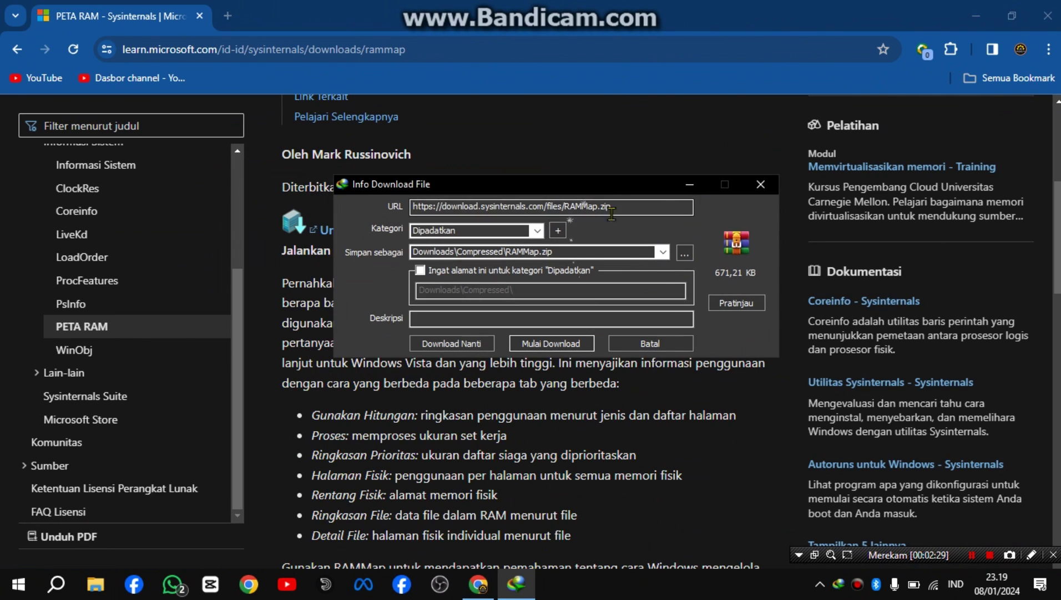
{"action": "left_click", "coordinate": [570, 350]}
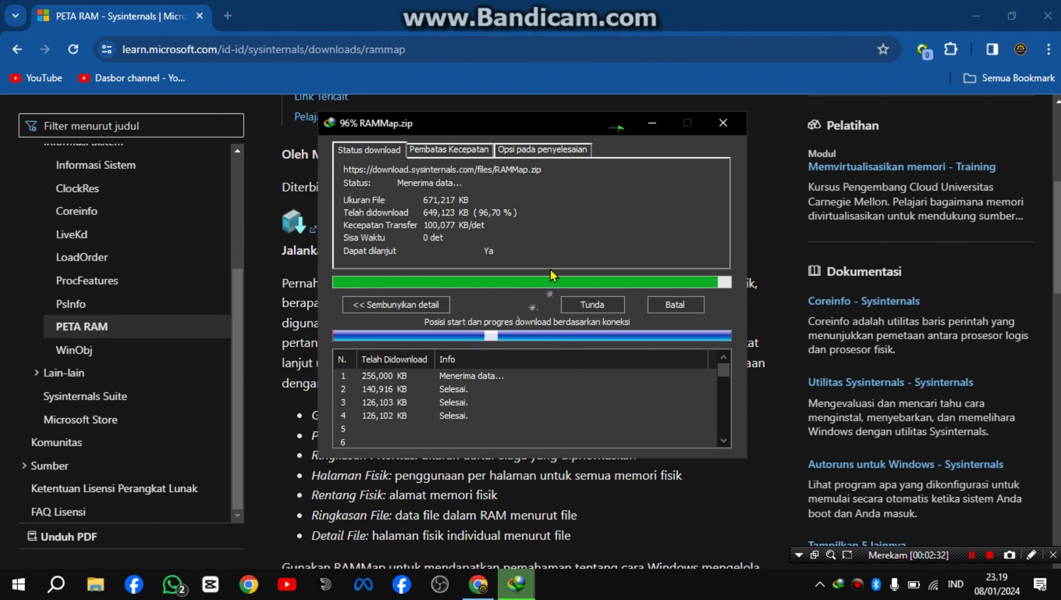
{"action": "left_click", "coordinate": [555, 340]}
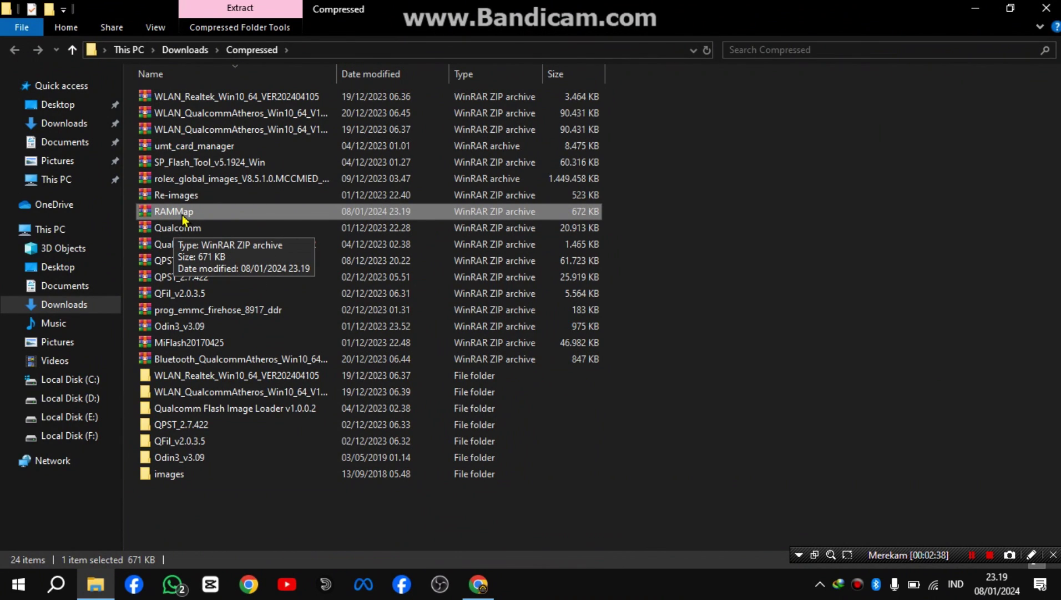
Extract the RAMMap archive into its own RAMMap folder.
{"action": "right_click", "coordinate": [148, 216]}
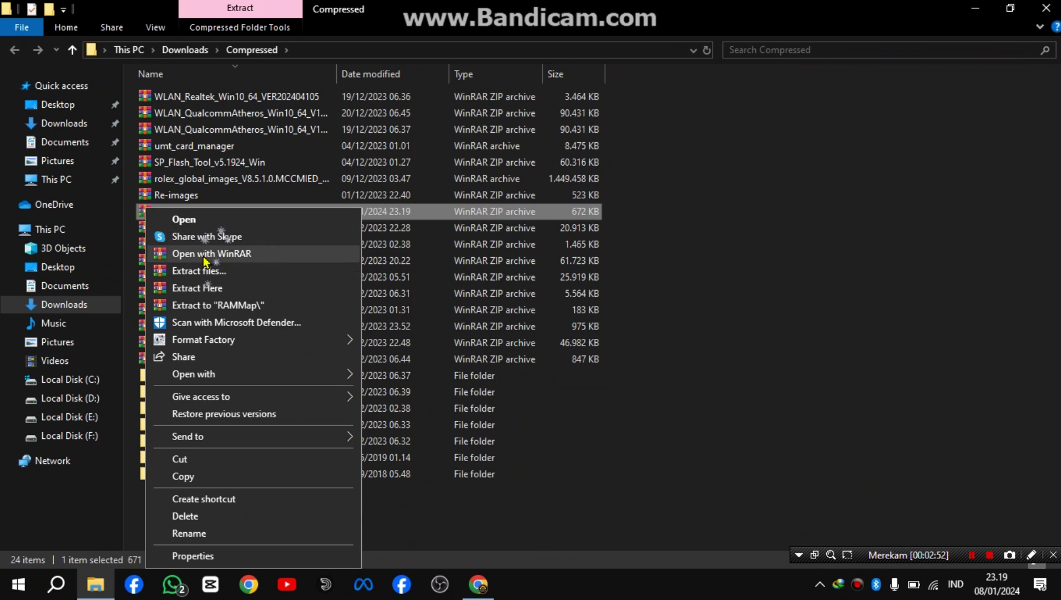
{"action": "left_click", "coordinate": [671, 201]}
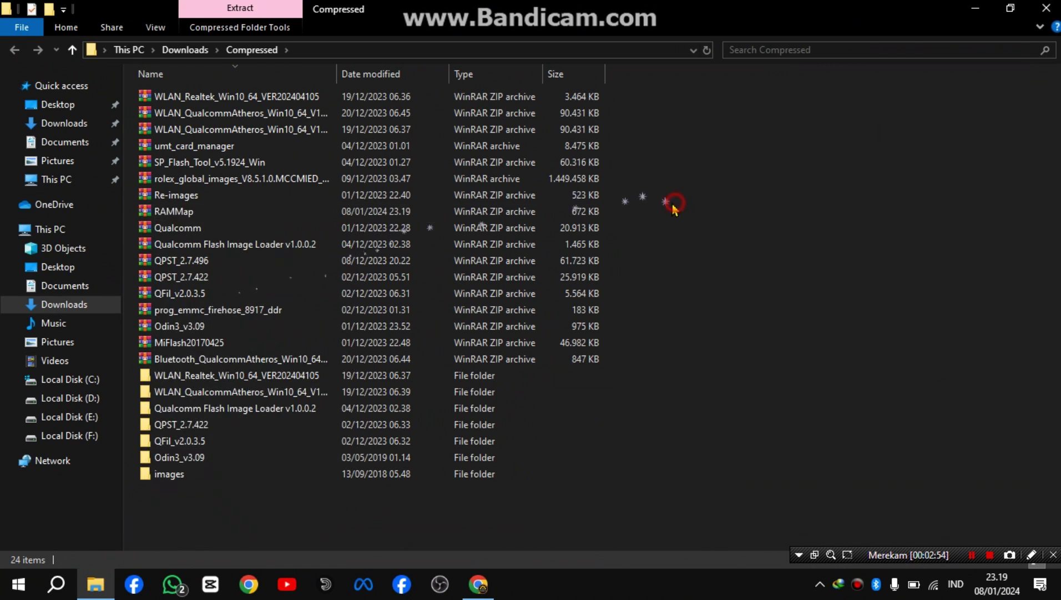
{"action": "right_click", "coordinate": [185, 213]}
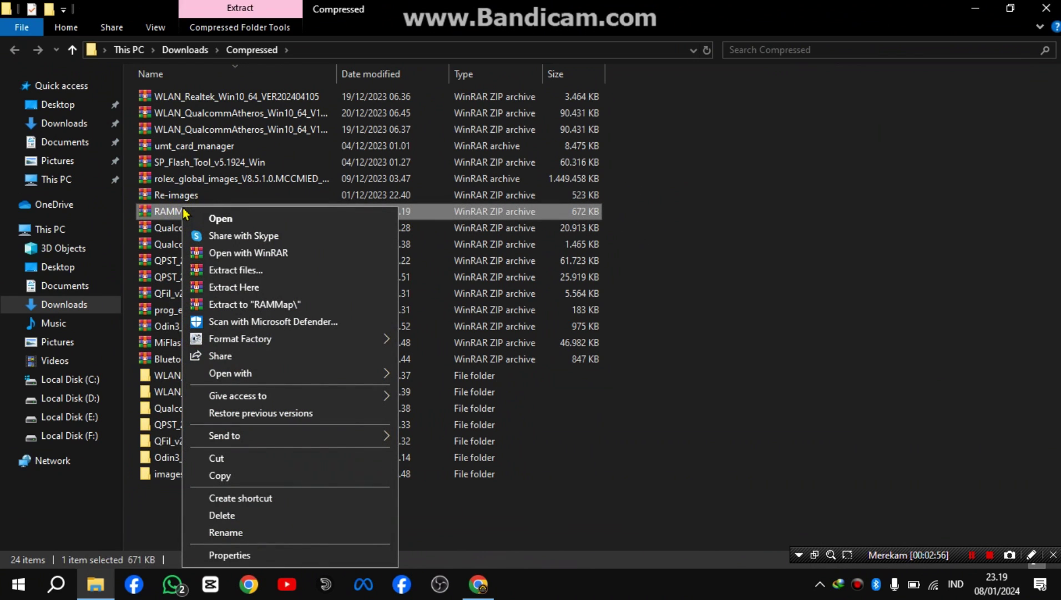
{"action": "left_click", "coordinate": [252, 306]}
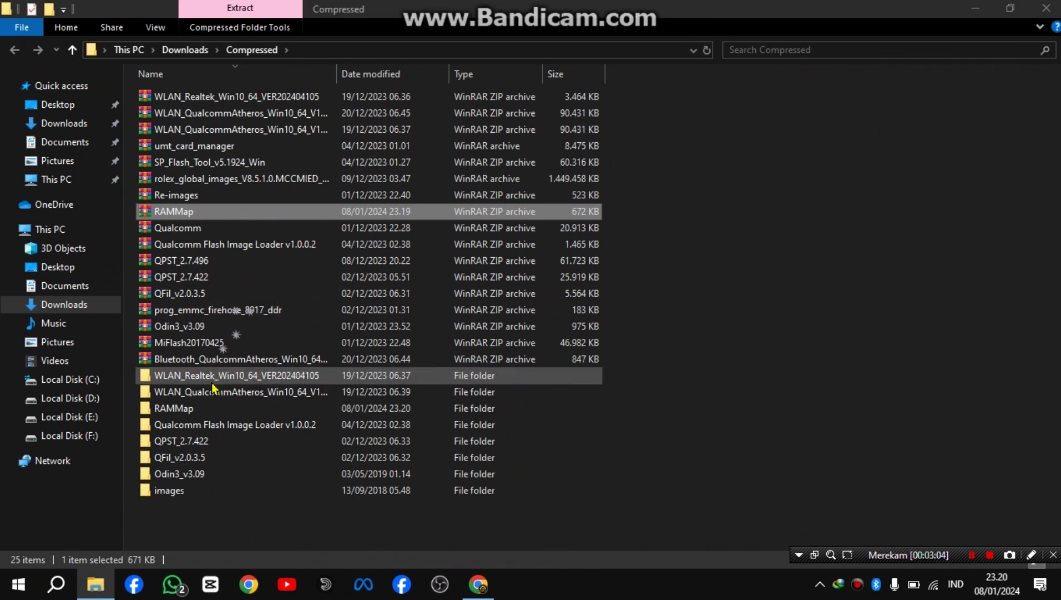
Open the extracted RAMMap folder and select the RAMMap64 application.
{"action": "left_click", "coordinate": [165, 412]}
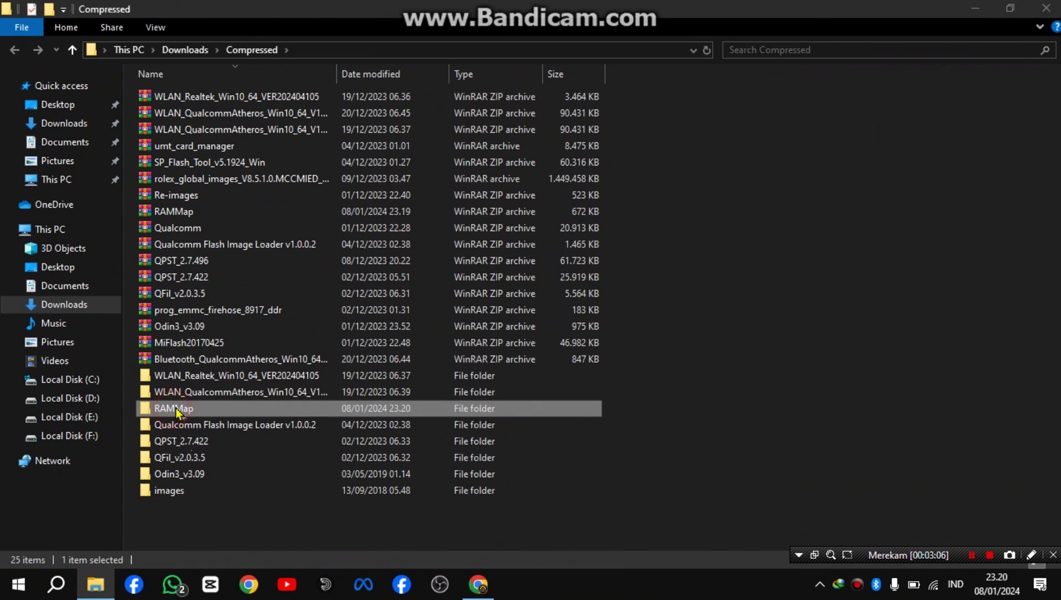
{"action": "double_click", "coordinate": [165, 412]}
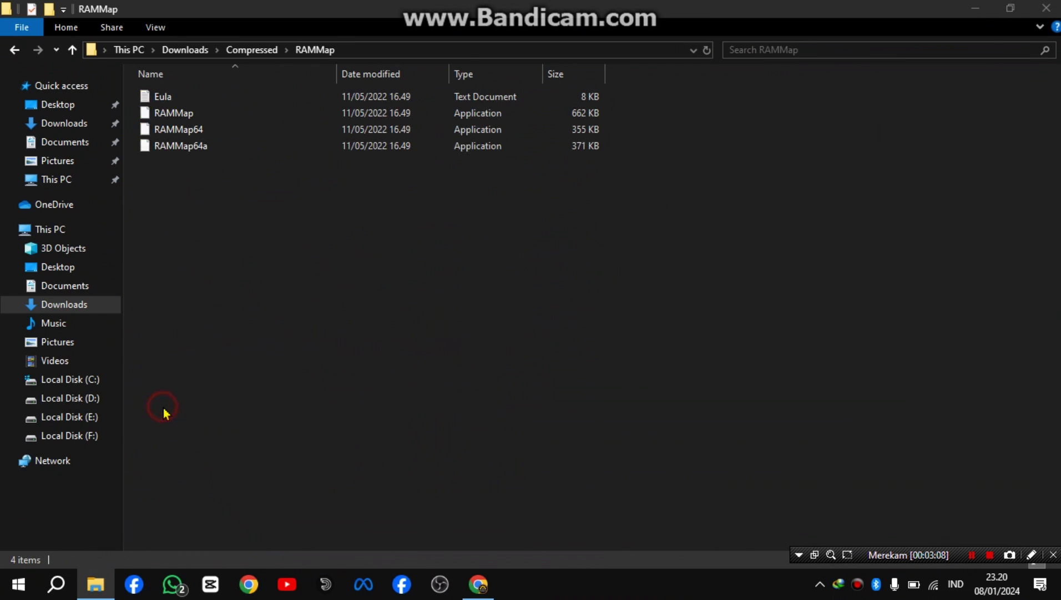
{"action": "left_click_drag", "start_coordinate": [163, 194], "coordinate": [185, 93]}
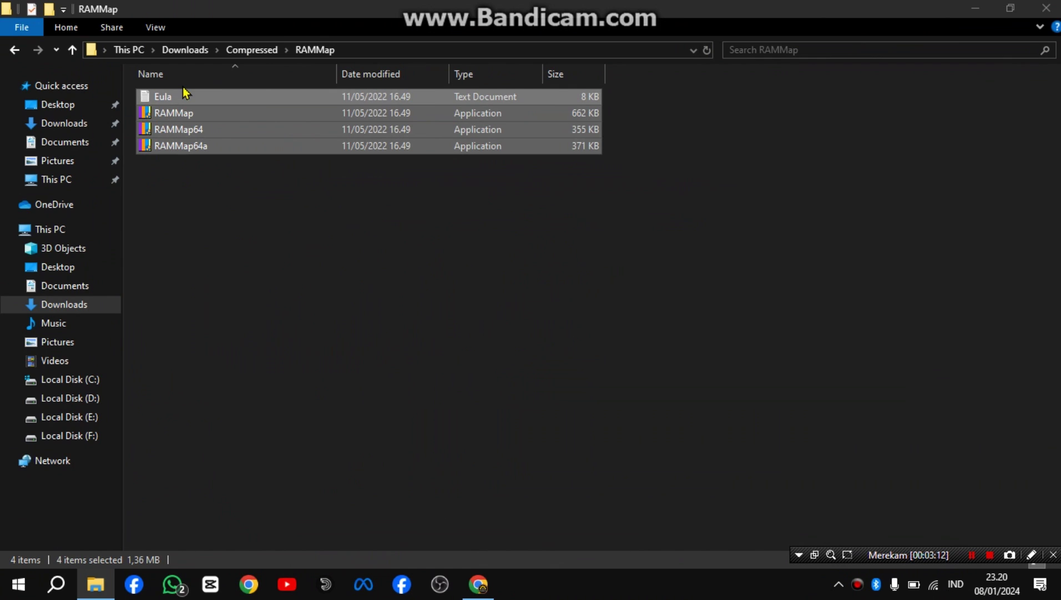
{"action": "left_click", "coordinate": [217, 130]}
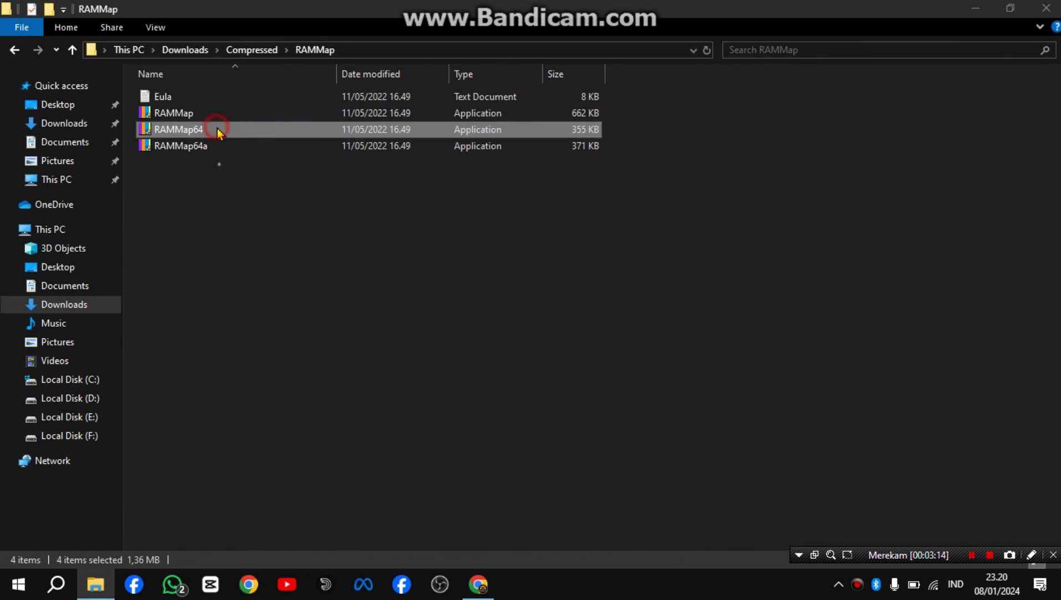
{"action": "left_click", "coordinate": [212, 144]}
{"action": "left_click", "coordinate": [197, 128]}
{"action": "left_click", "coordinate": [194, 147]}
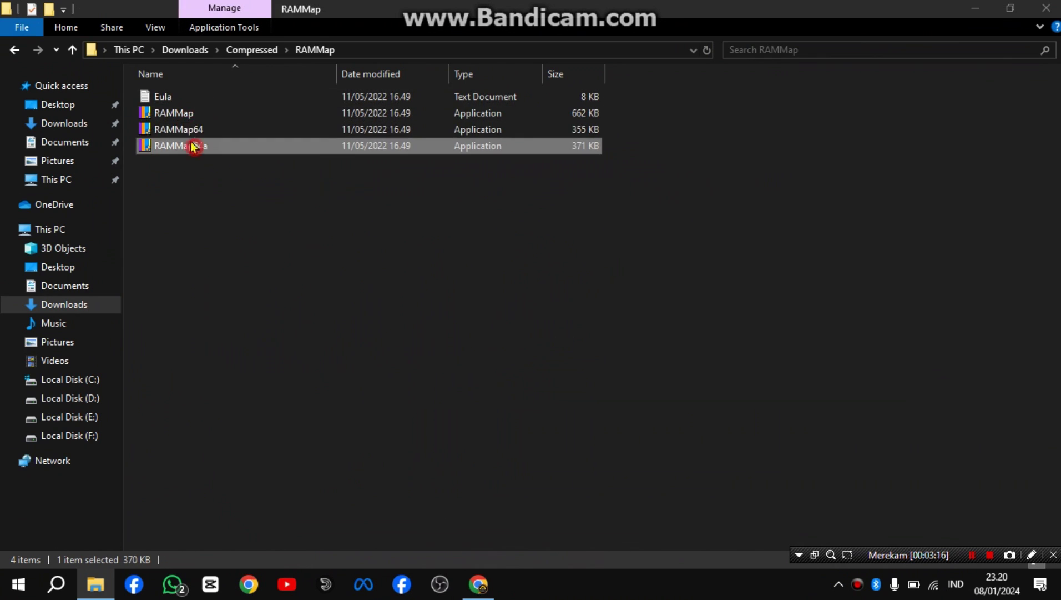
{"action": "left_click", "coordinate": [181, 113]}
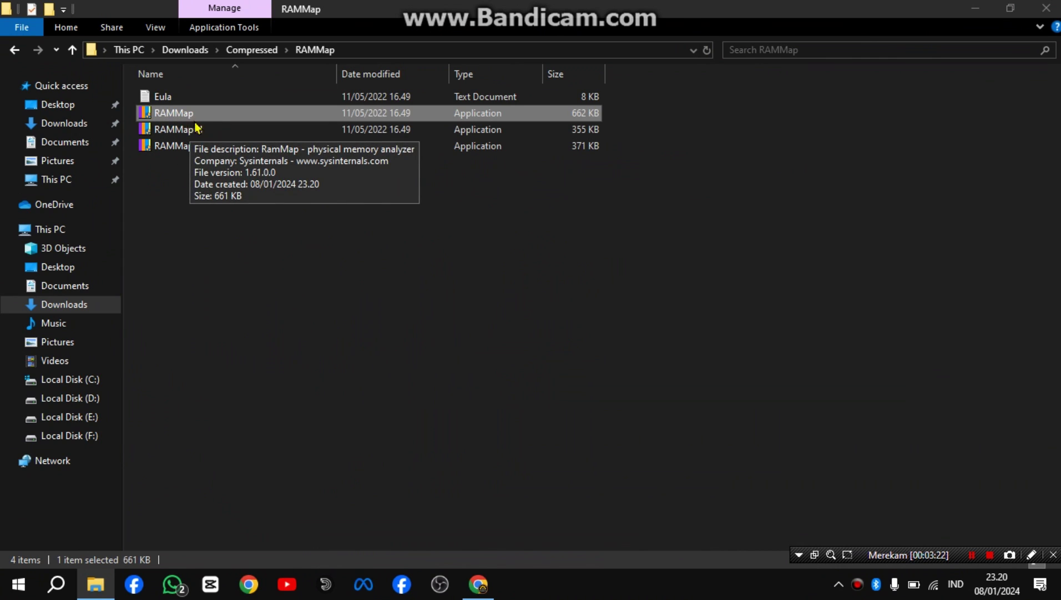
{"action": "left_click", "coordinate": [199, 130]}
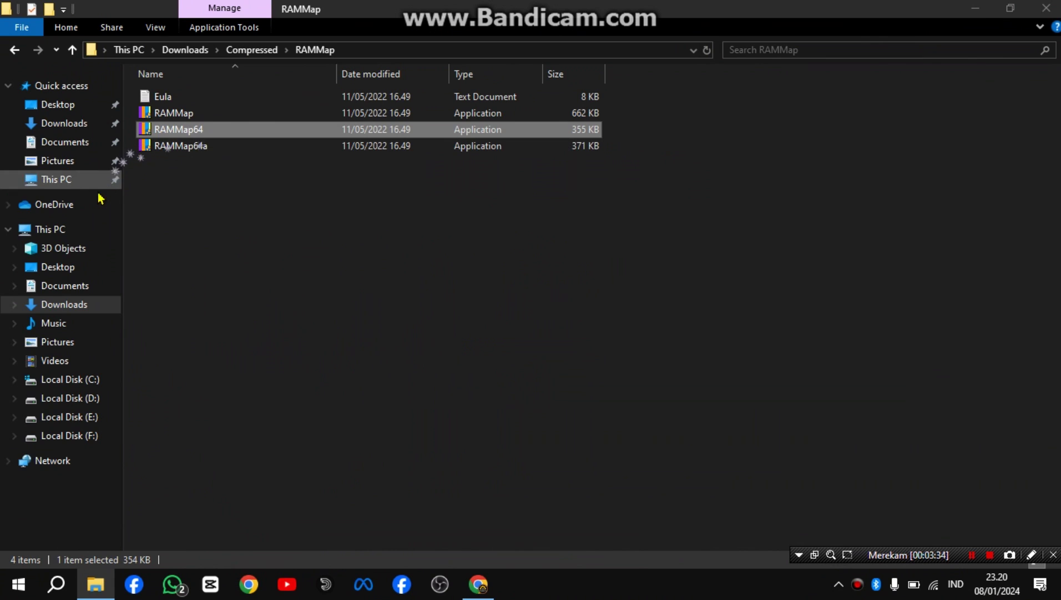
Check the system type in the properties of This PC and close the Settings window.
{"action": "right_click", "coordinate": [54, 236]}
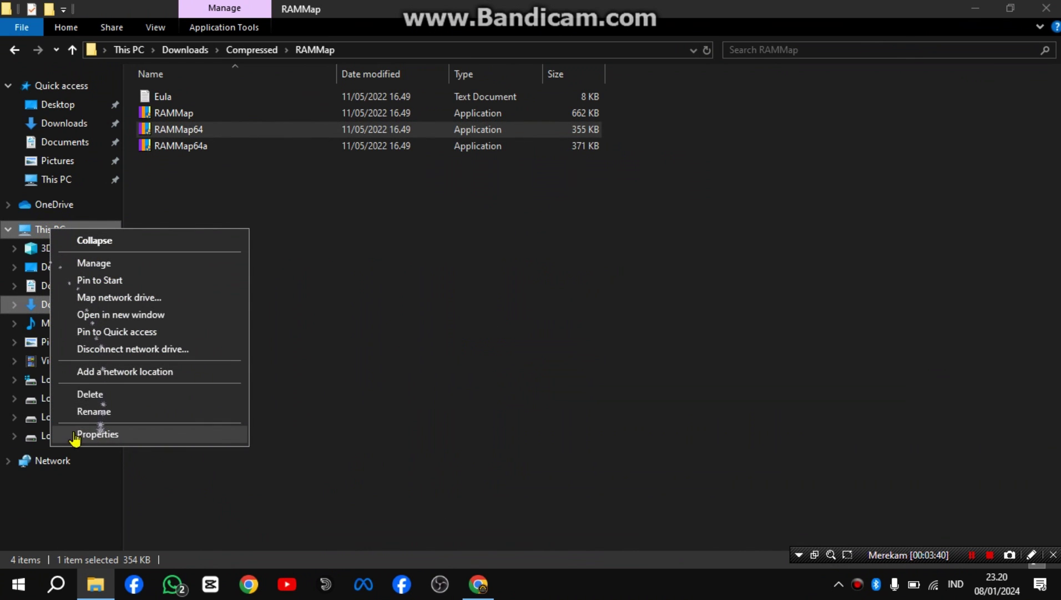
{"action": "left_click", "coordinate": [110, 435]}
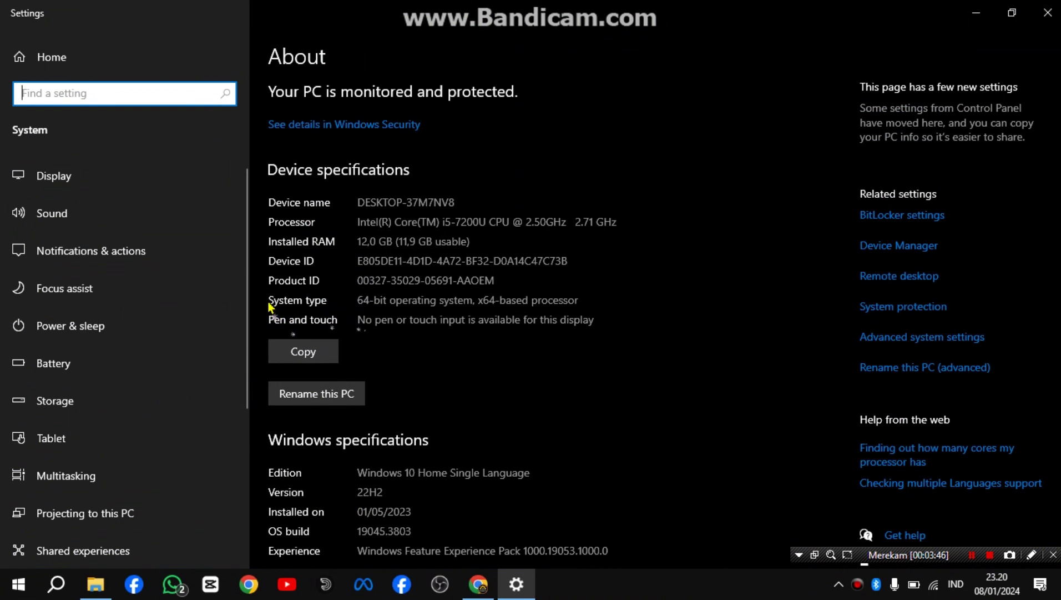
{"action": "left_click_drag", "start_coordinate": [358, 301], "coordinate": [437, 302]}
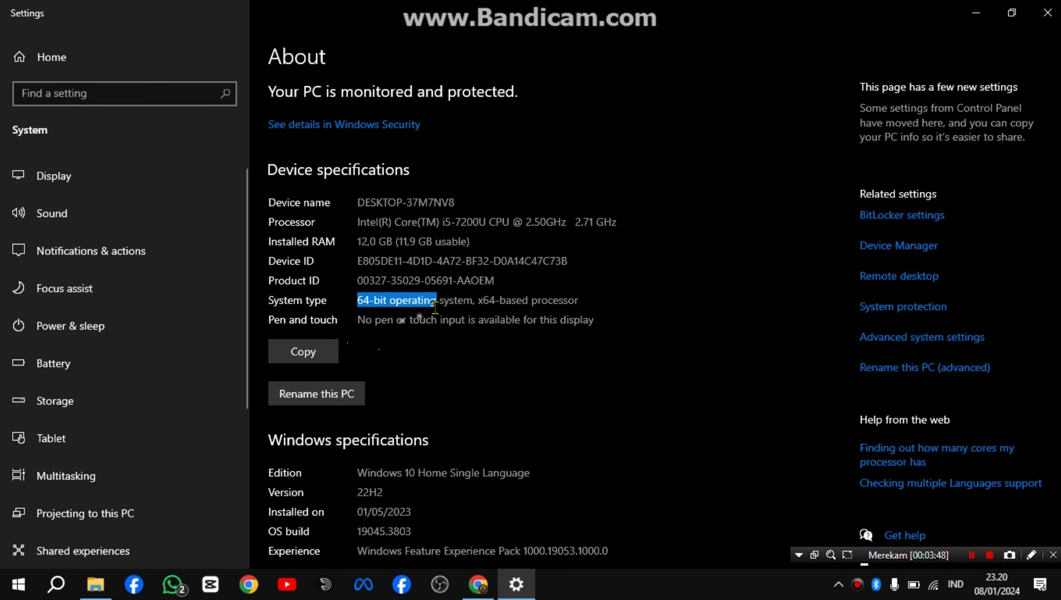
{"action": "left_click", "coordinate": [372, 301]}
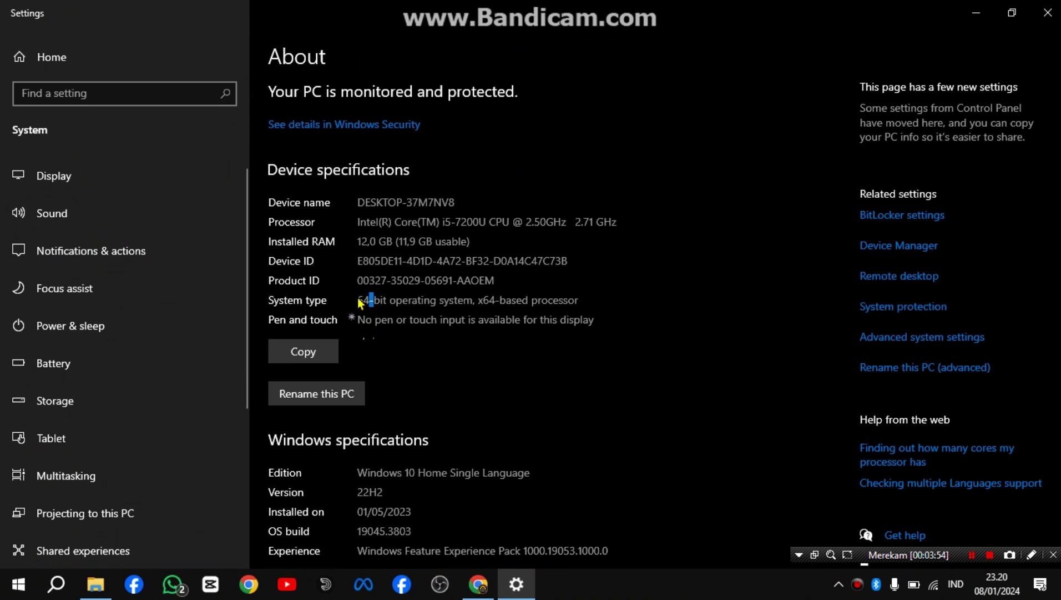
{"action": "left_click_drag", "start_coordinate": [357, 298], "coordinate": [381, 303]}
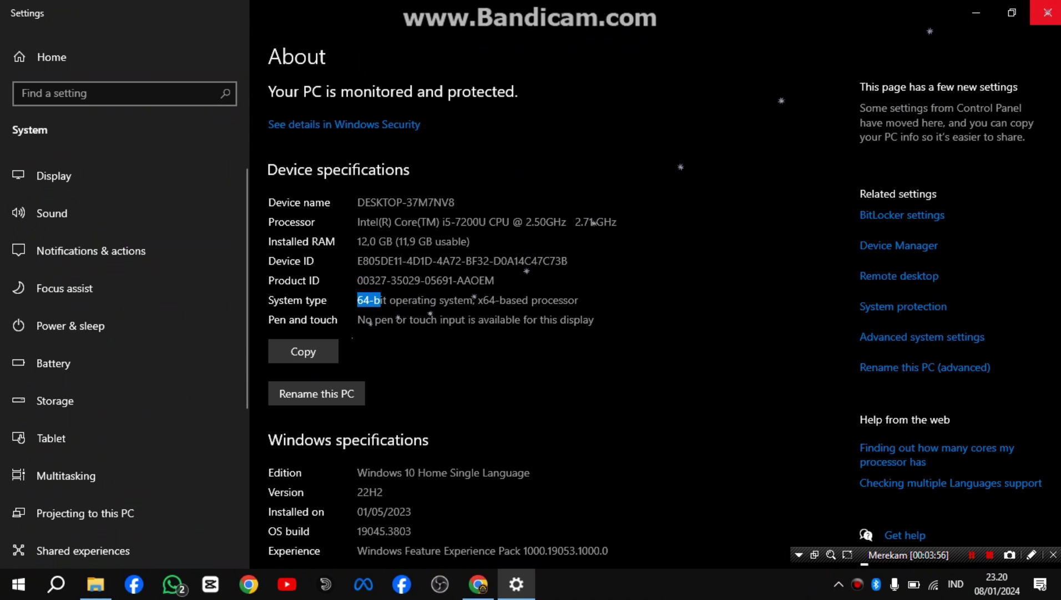
{"action": "left_click", "coordinate": [1047, 12]}
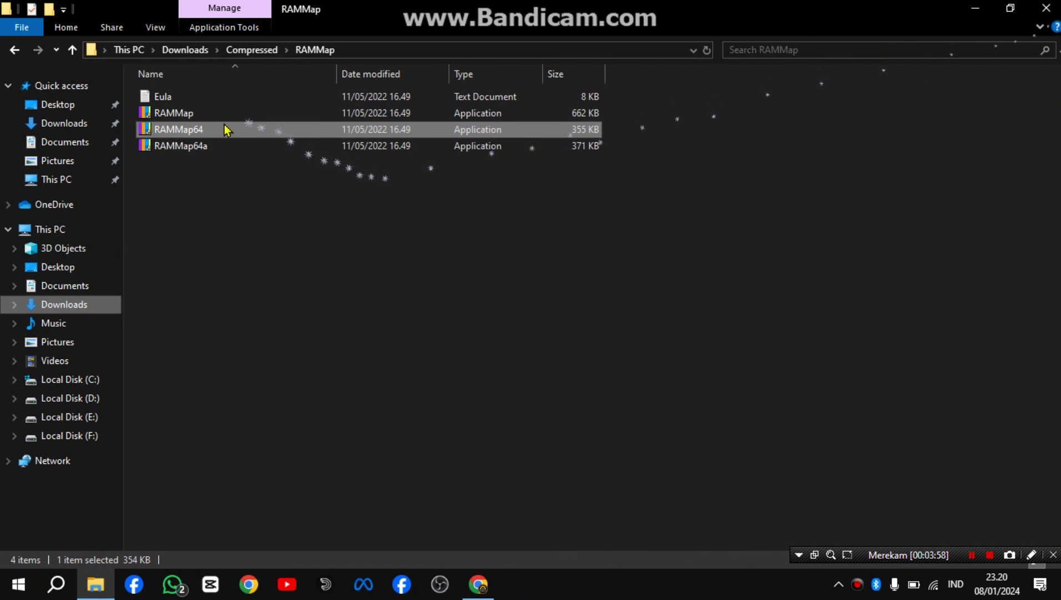
Launch RAMMap64, close the File Explorer and Chrome windows, and accept the RamMap license agreement.
{"action": "double_click", "coordinate": [190, 131]}
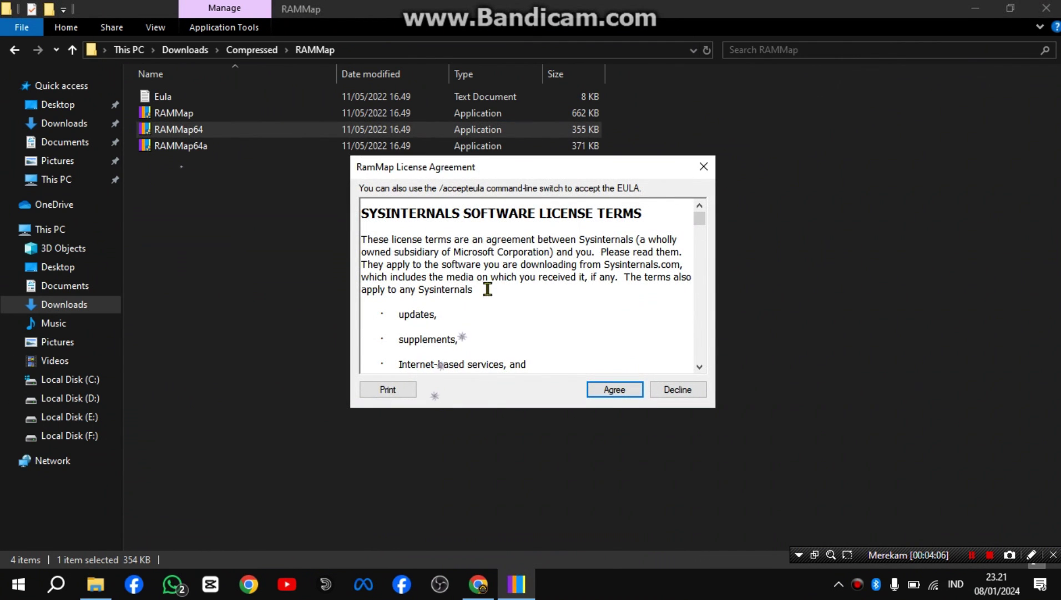
{"action": "left_click", "coordinate": [1047, 8]}
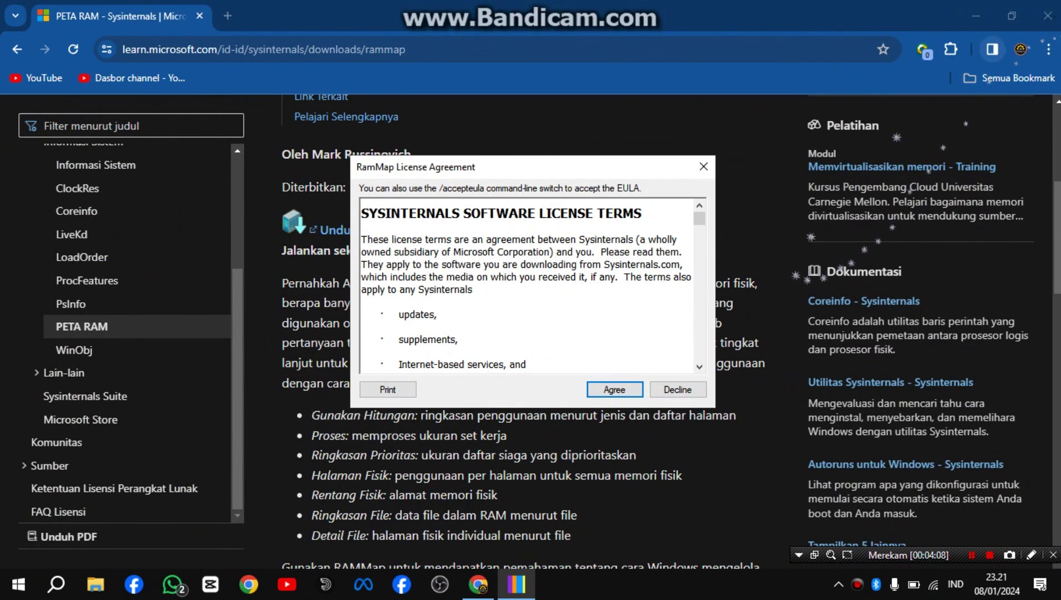
{"action": "left_click", "coordinate": [1054, 18]}
{"action": "left_click", "coordinate": [619, 389]}
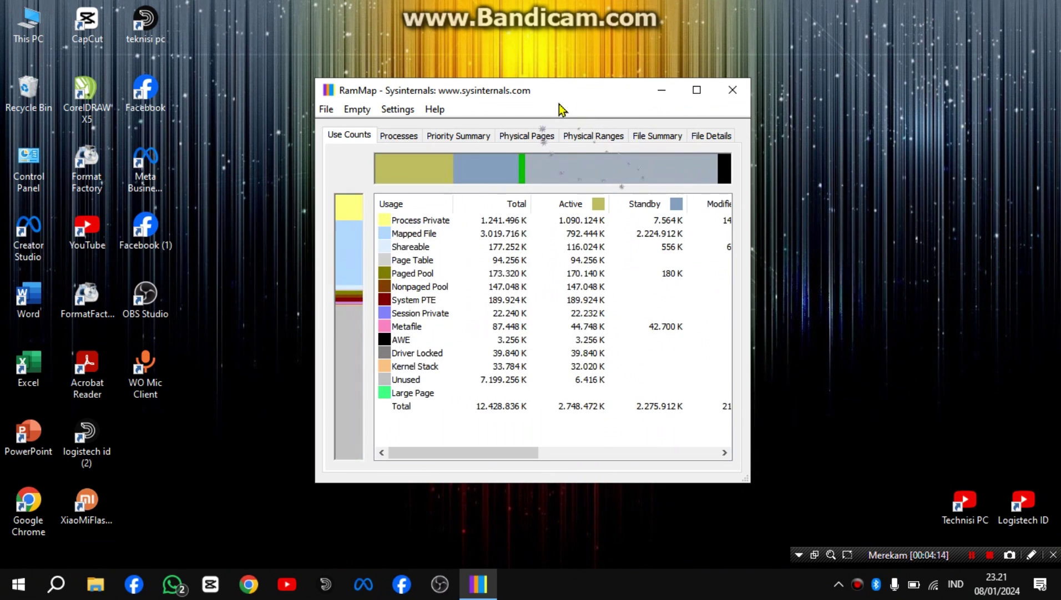
Open Task Manager beside the RamMap window and display its memory performance details.
{"action": "mouse_move", "coordinate": [563, 97]}
{"action": "left_mouse_down"}
{"action": "mouse_move", "coordinate": [530, 103]}
{"action": "mouse_move", "coordinate": [570, 94]}
{"action": "left_mouse_up"}
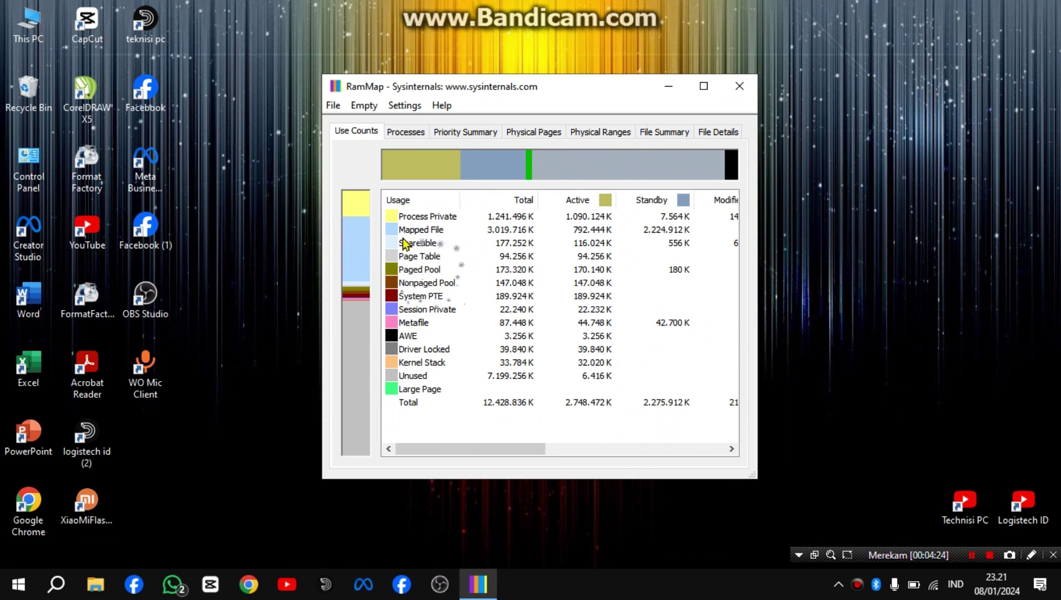
{"action": "left_click_drag", "start_coordinate": [607, 85], "coordinate": [597, 46]}
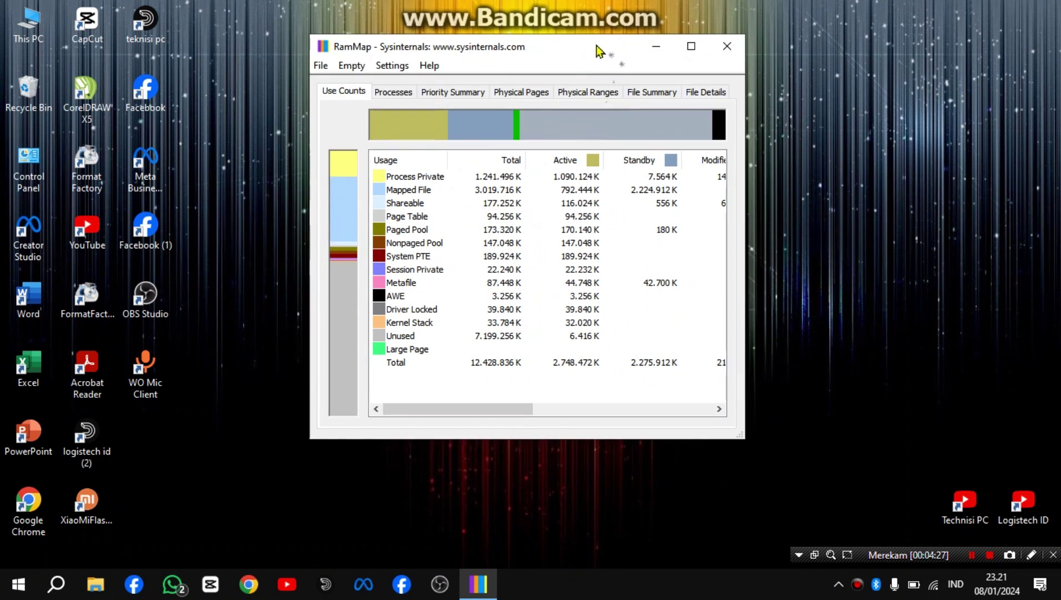
{"action": "left_click", "coordinate": [348, 68]}
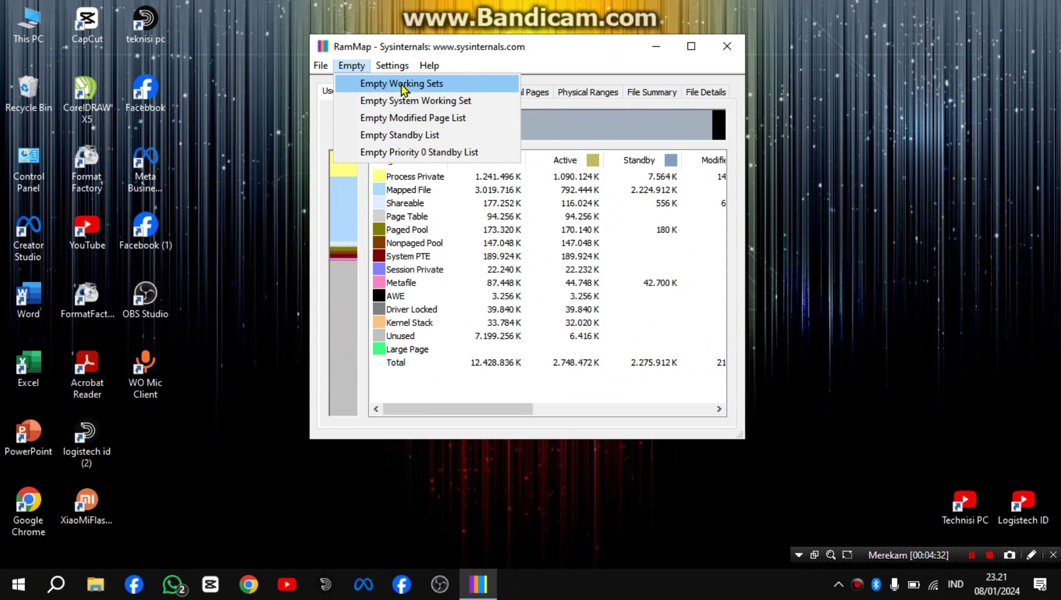
{"action": "right_click", "coordinate": [602, 587]}
{"action": "left_click", "coordinate": [646, 509]}
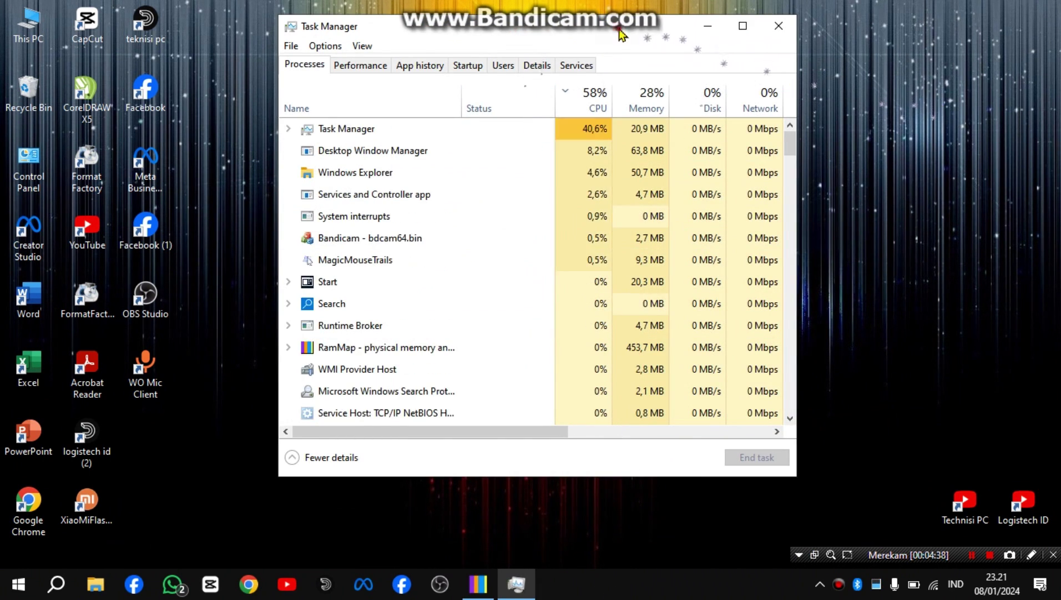
{"action": "left_click_drag", "start_coordinate": [625, 27], "coordinate": [1005, 91]}
{"action": "left_click", "coordinate": [571, 47]}
{"action": "left_click_drag", "start_coordinate": [571, 47], "coordinate": [284, 51]}
{"action": "left_click_drag", "start_coordinate": [865, 98], "coordinate": [703, 55]}
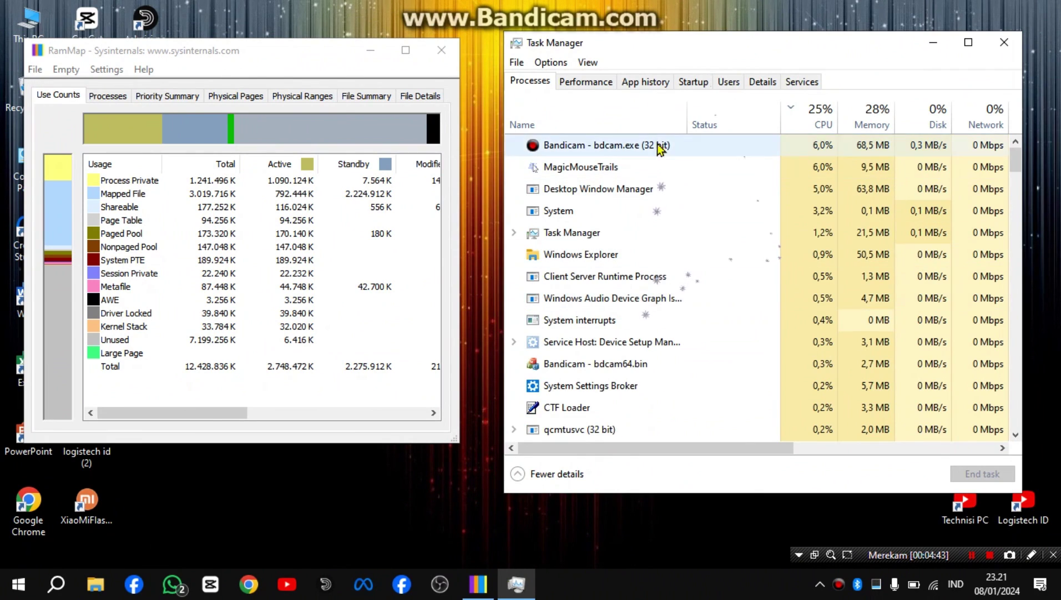
{"action": "left_click", "coordinate": [589, 83]}
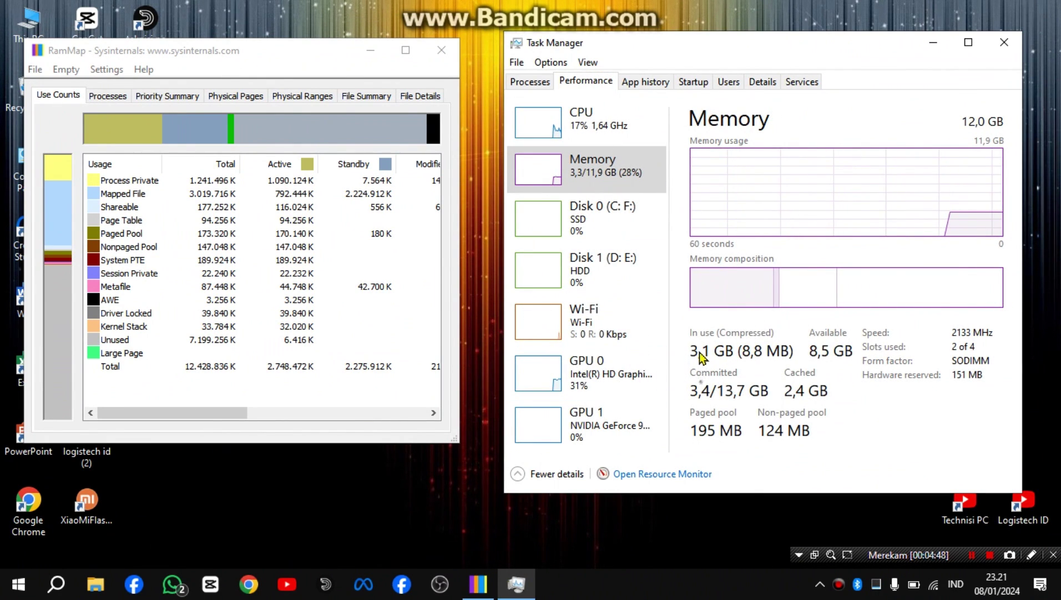
Empty the working sets and the standby list in RamMap.
{"action": "left_click", "coordinate": [76, 69]}
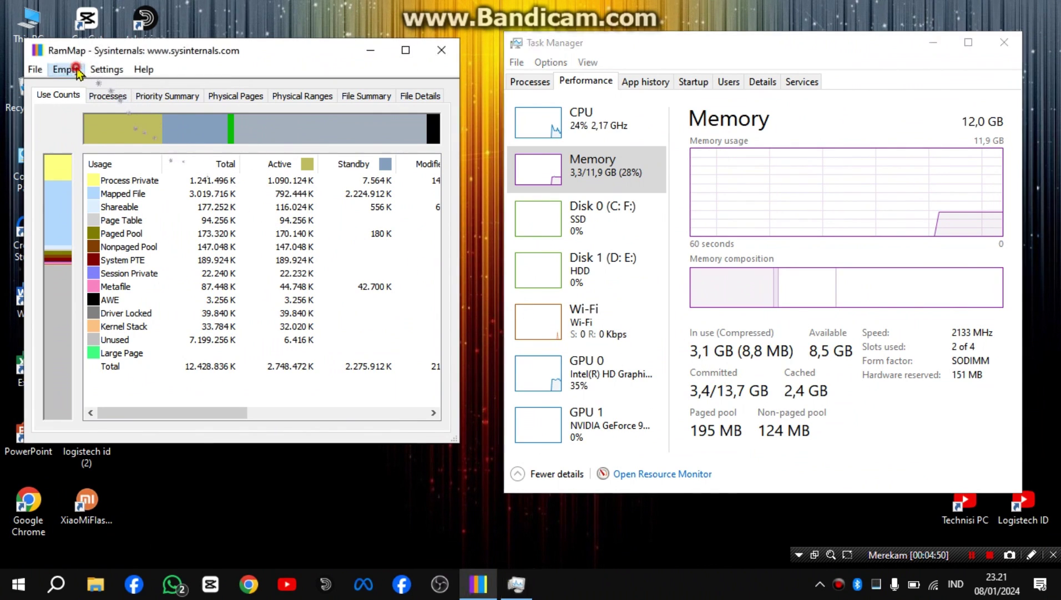
{"action": "left_click", "coordinate": [129, 86]}
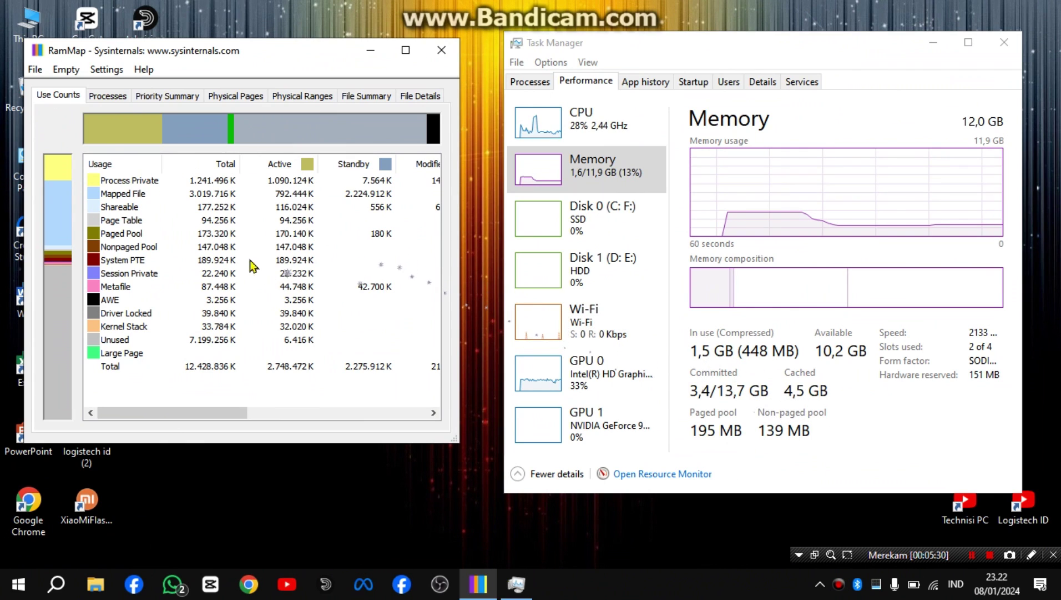
{"action": "left_click", "coordinate": [71, 71]}
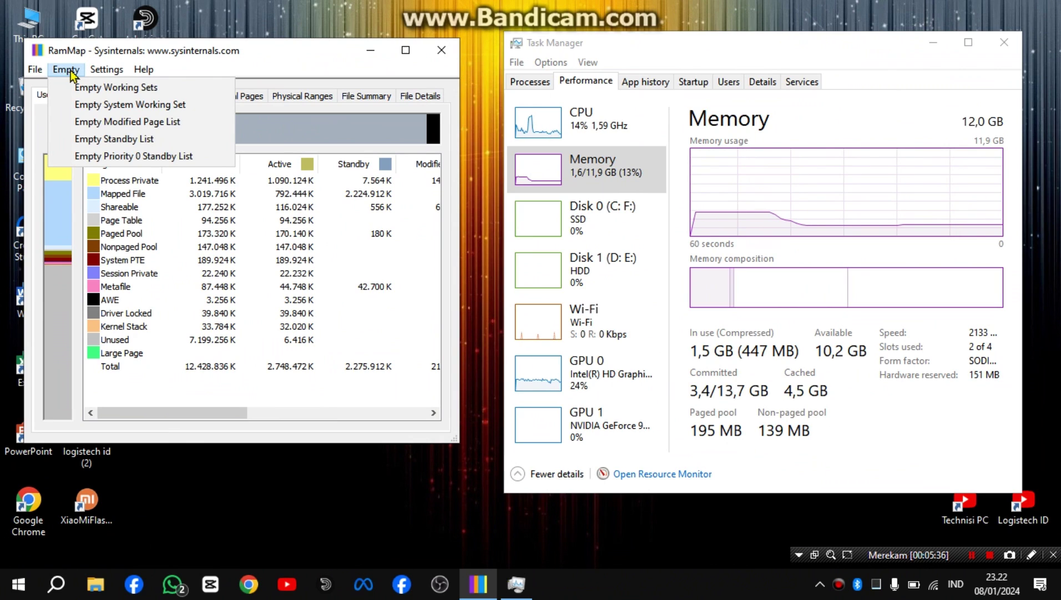
{"action": "left_click", "coordinate": [111, 142]}
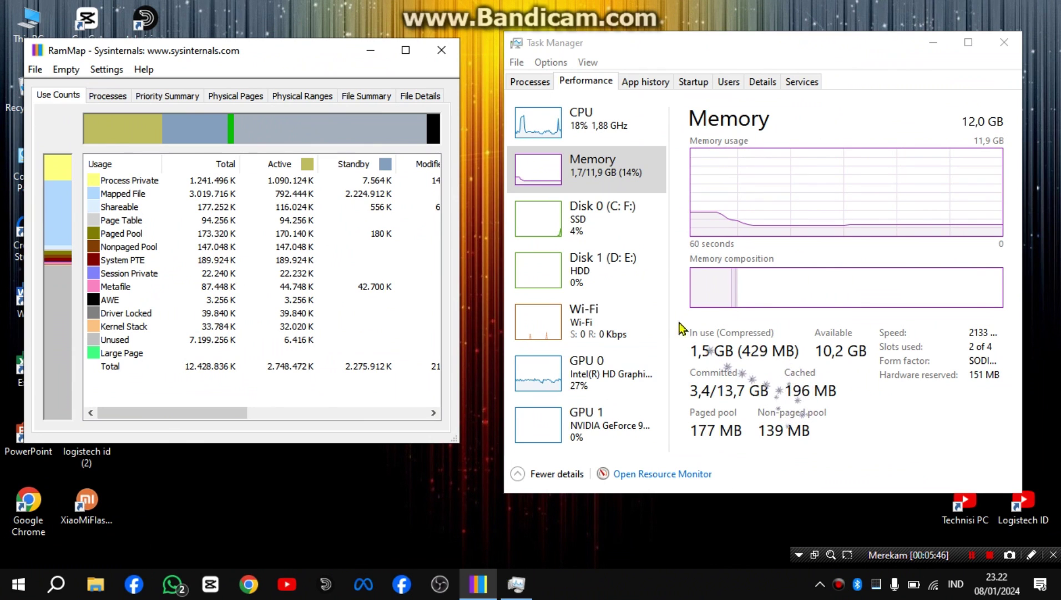
Close Task Manager and RamMap and refresh the desktop.
{"action": "left_click", "coordinate": [1005, 42]}
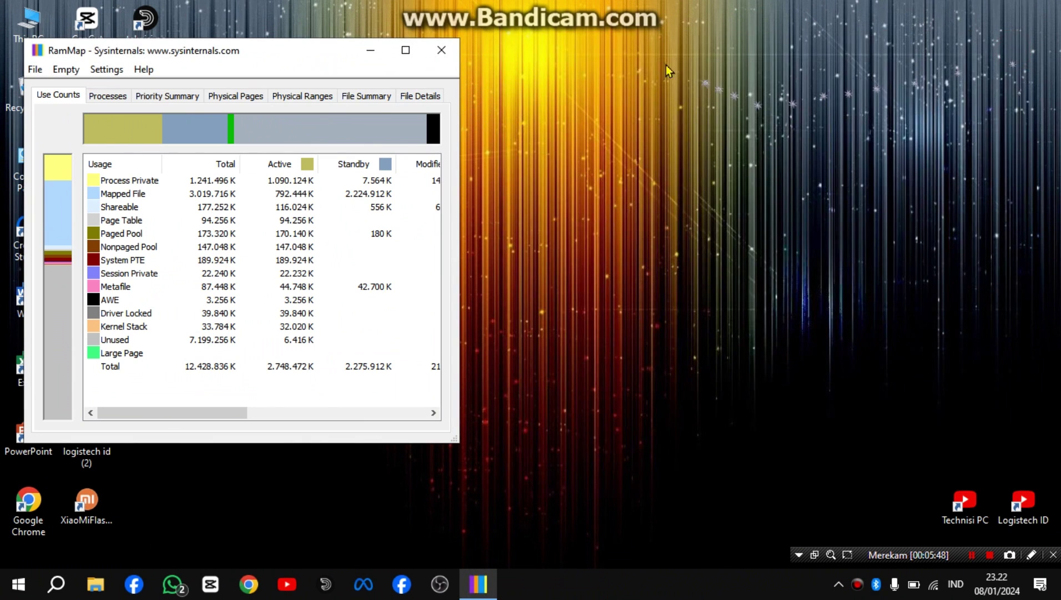
{"action": "left_click", "coordinate": [459, 57]}
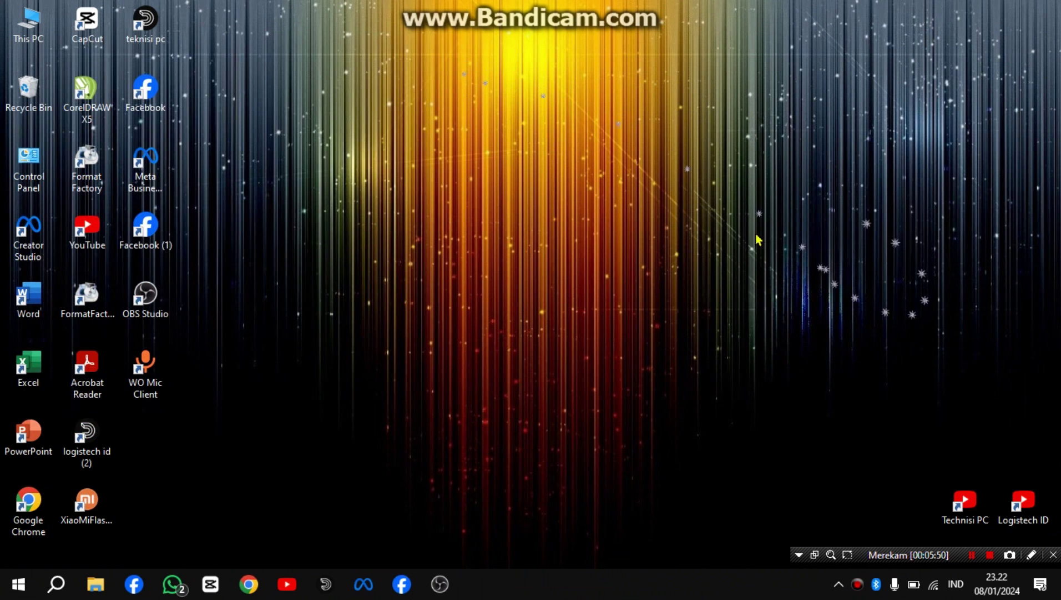
{"action": "right_click", "coordinate": [624, 190]}
{"action": "left_click", "coordinate": [663, 237]}
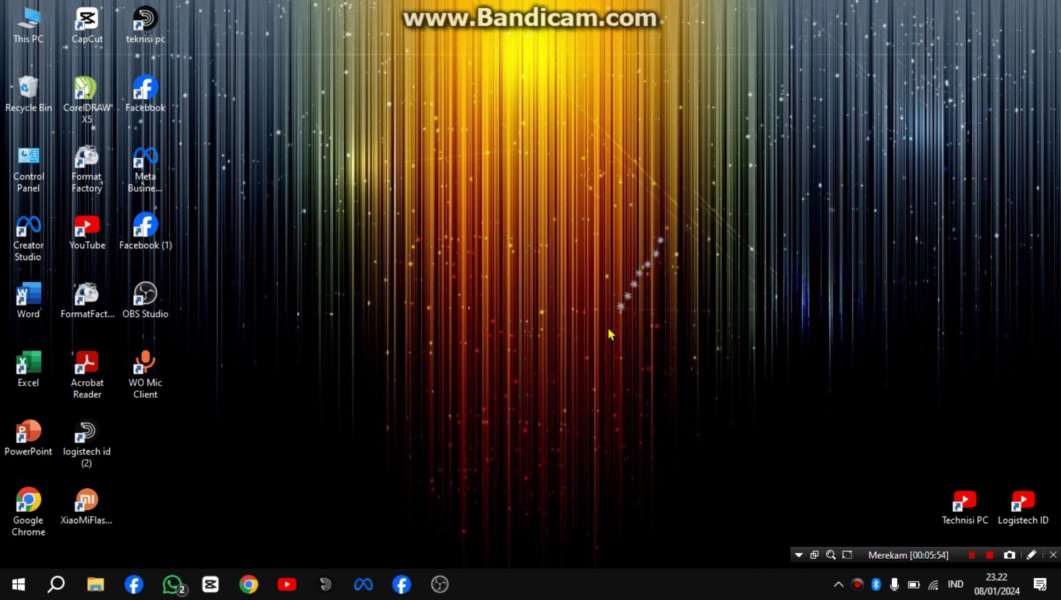
{"action": "right_click", "coordinate": [564, 214]}
{"action": "left_click", "coordinate": [621, 253]}
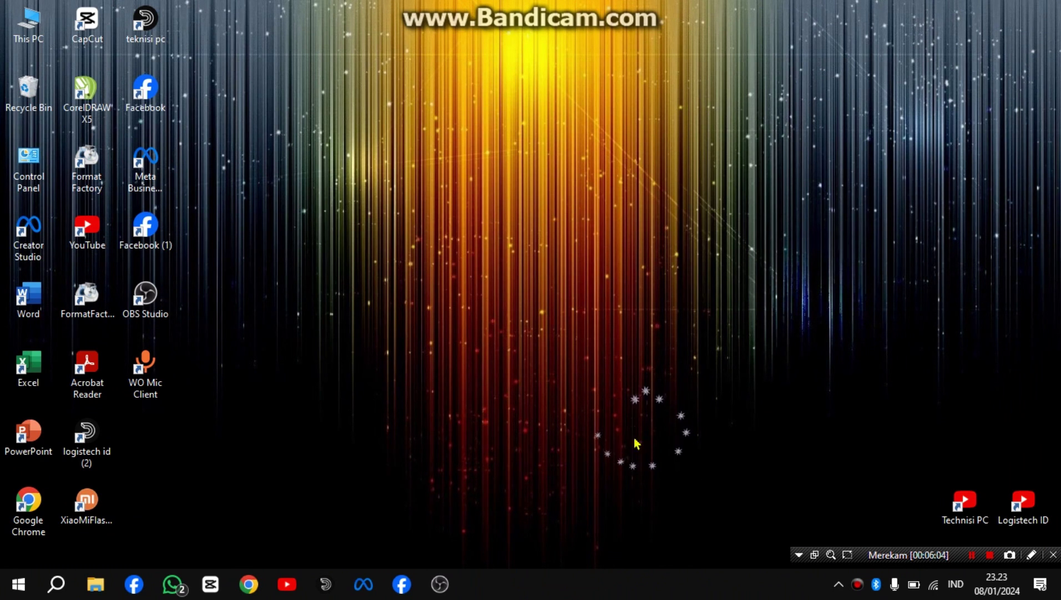
Open Task Manager and display the list of startup programs.
{"action": "right_click", "coordinate": [650, 592]}
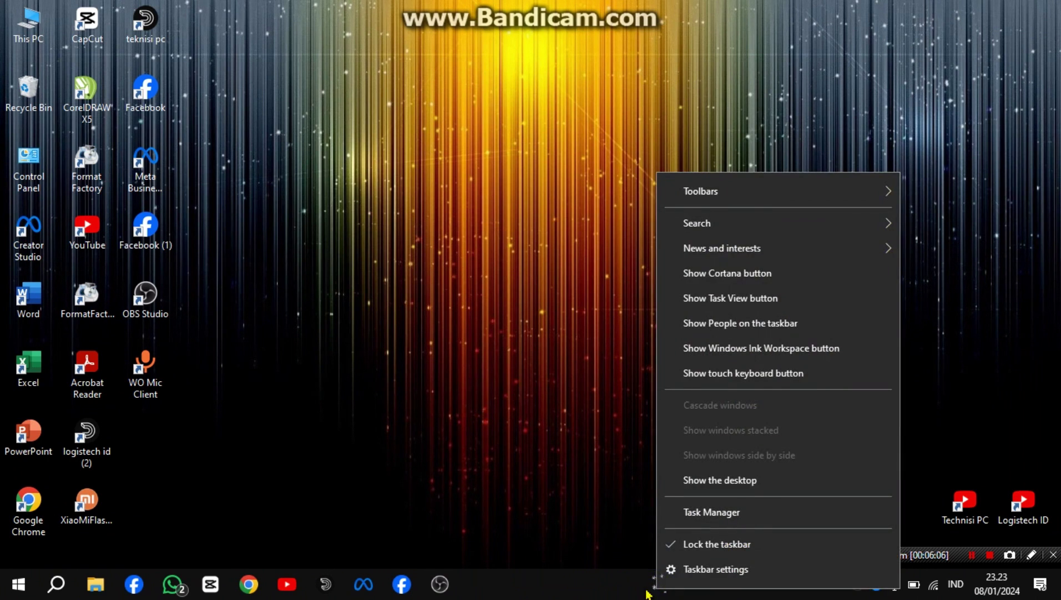
{"action": "left_click", "coordinate": [696, 519]}
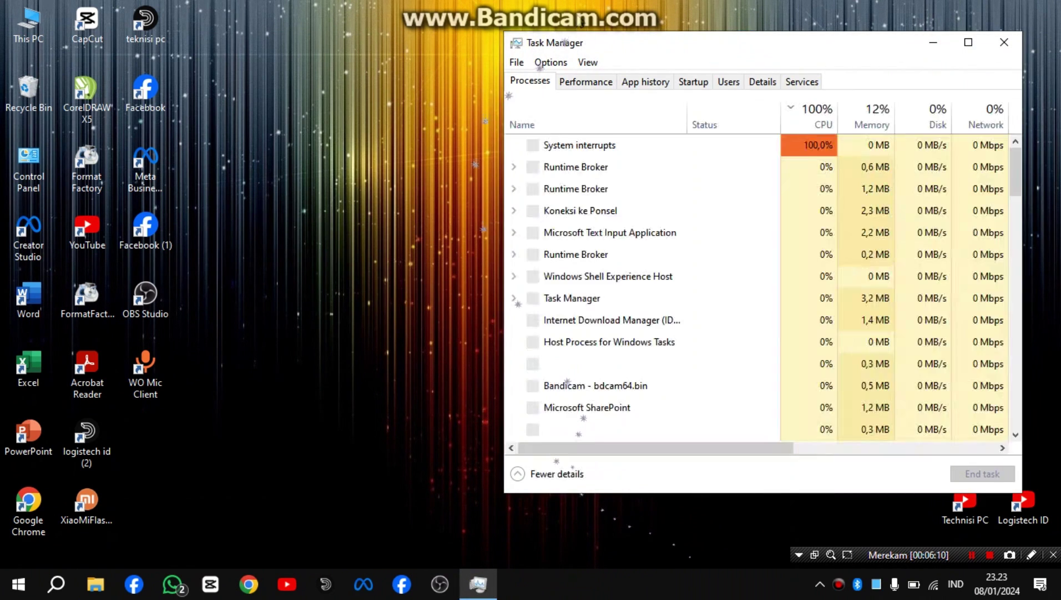
{"action": "left_click", "coordinate": [692, 66]}
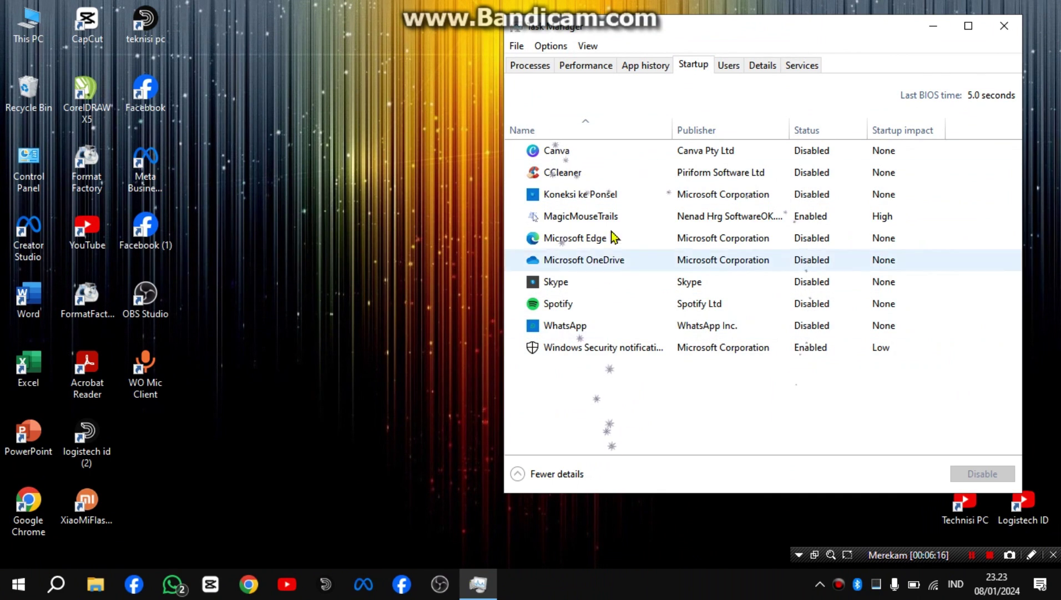
Enable Canva in the list of startup programs.
{"action": "left_click", "coordinate": [806, 147]}
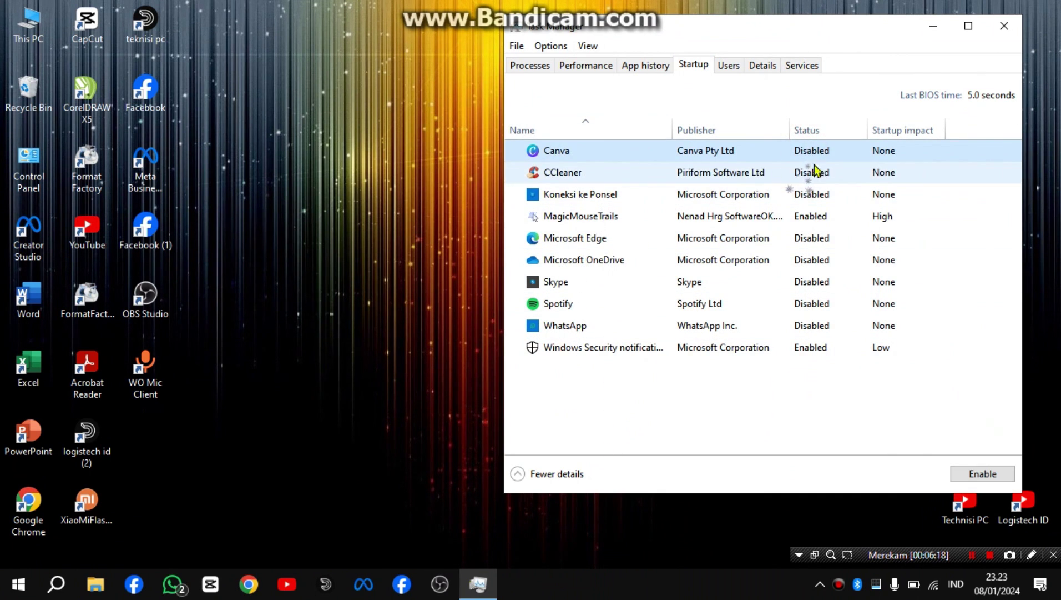
{"action": "right_click", "coordinate": [815, 156]}
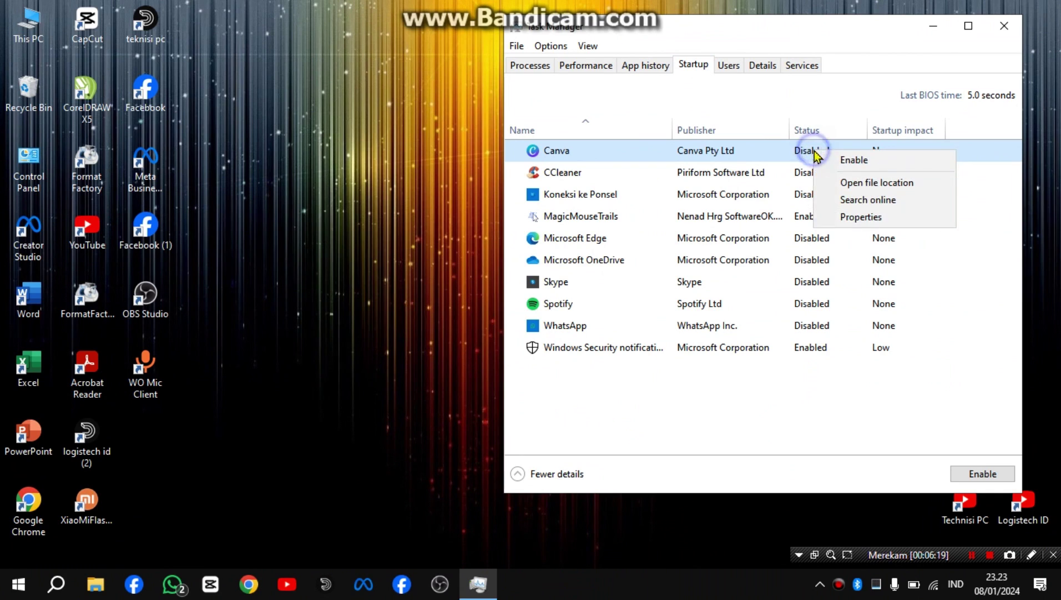
{"action": "left_click", "coordinate": [846, 168]}
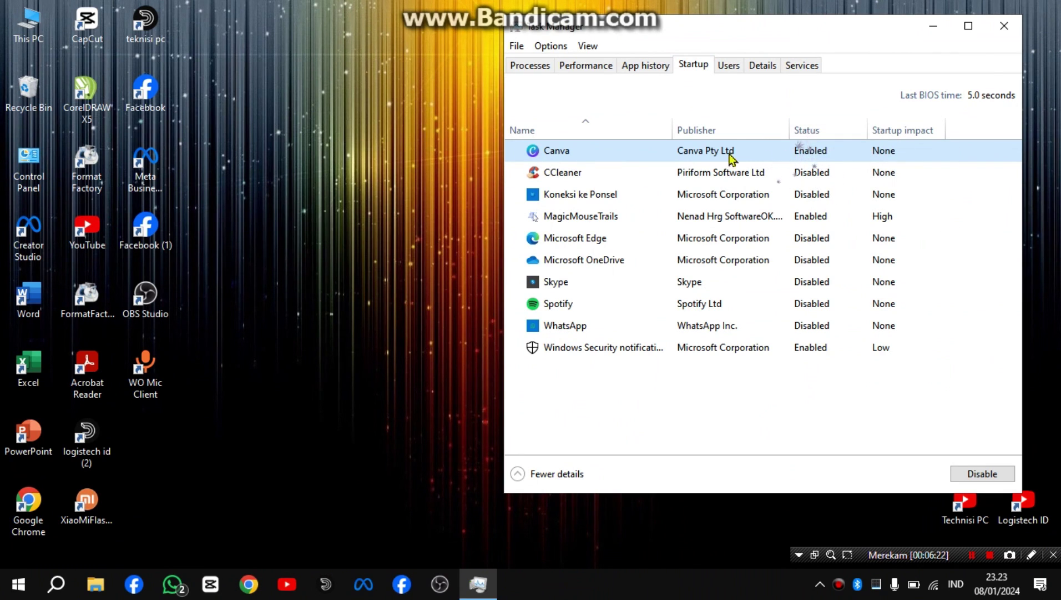
Disable Canva as a startup program and close Task Manager.
{"action": "right_click", "coordinate": [808, 155]}
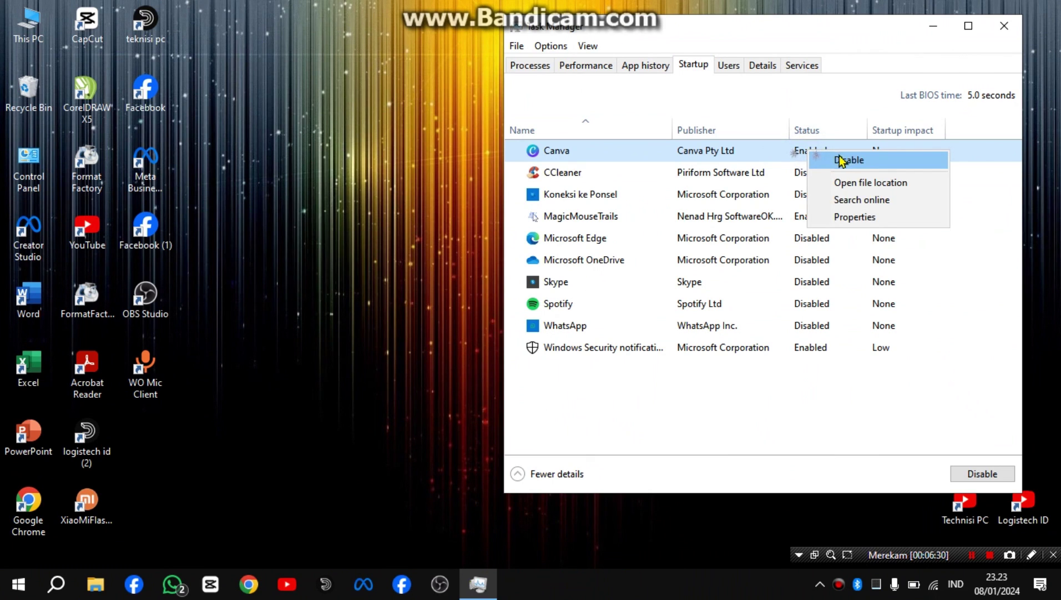
{"action": "left_click", "coordinate": [844, 161]}
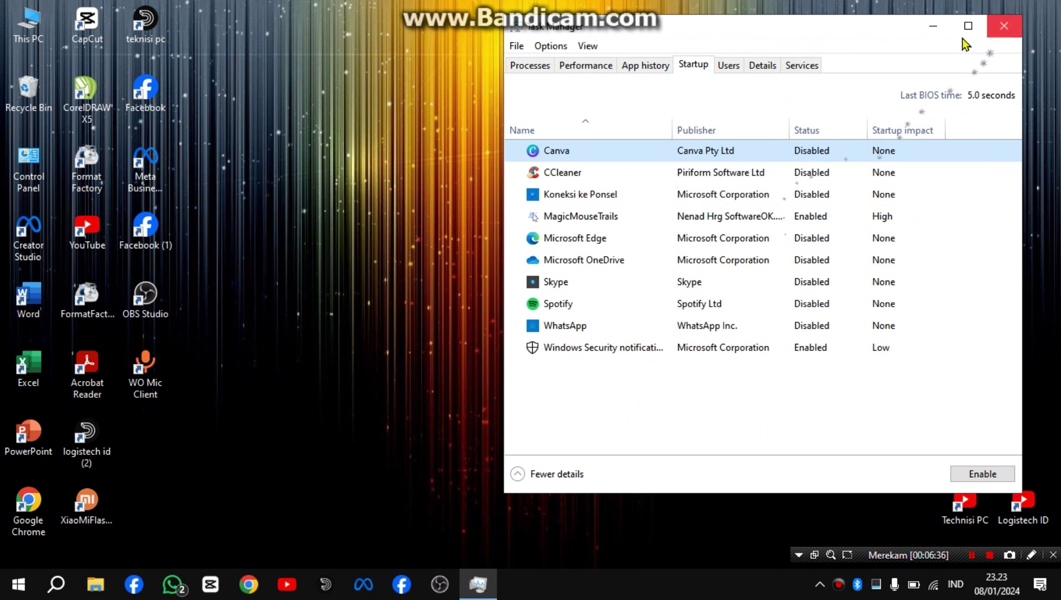
{"action": "left_click", "coordinate": [997, 30]}
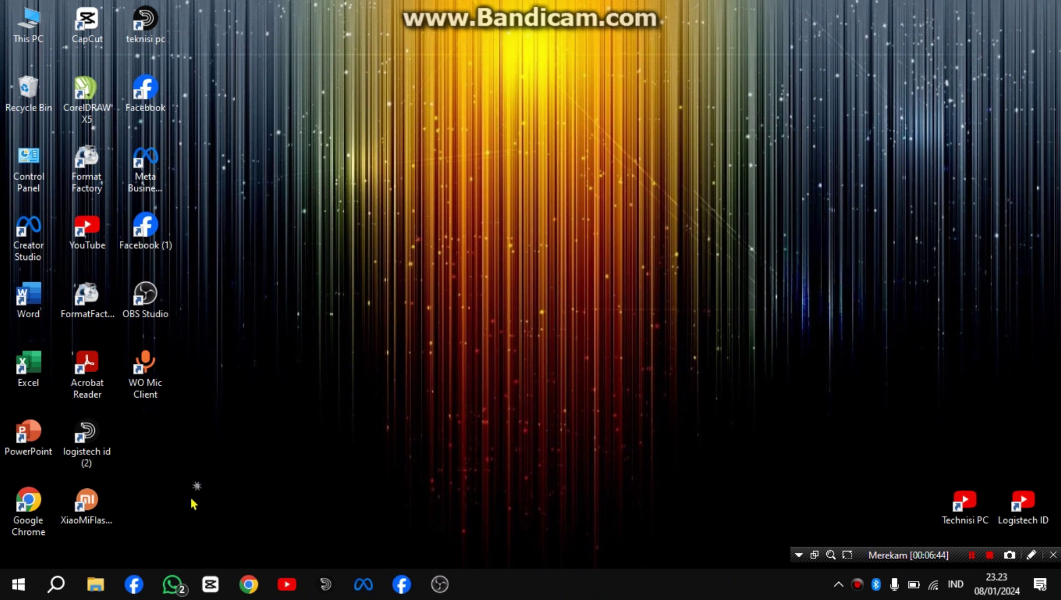
Search Windows for MSCONFIG and open System Configuration.
{"action": "left_click", "coordinate": [56, 583]}
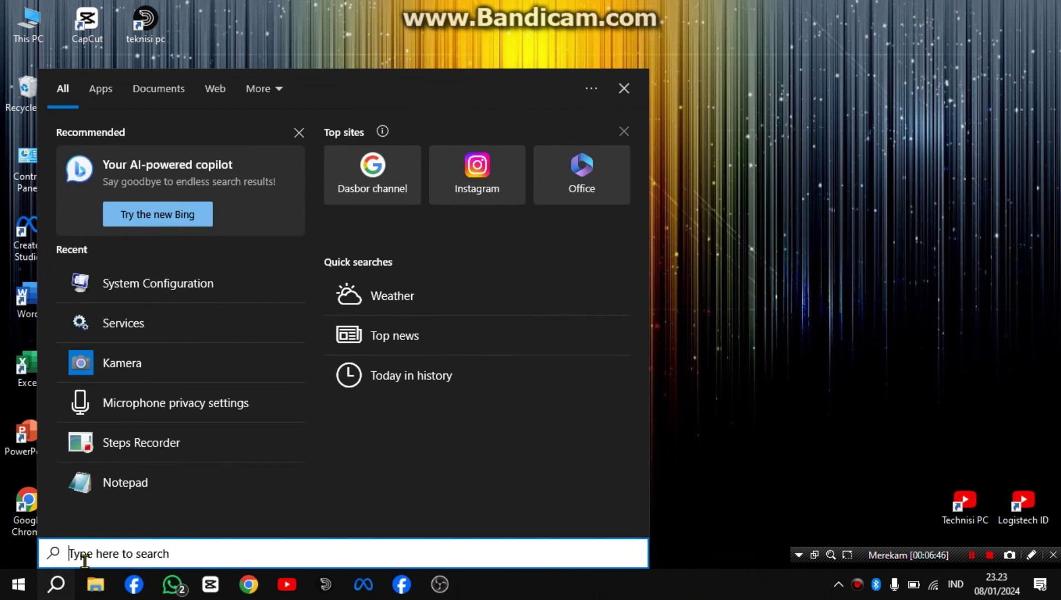
{"action": "type", "text": "MS"}
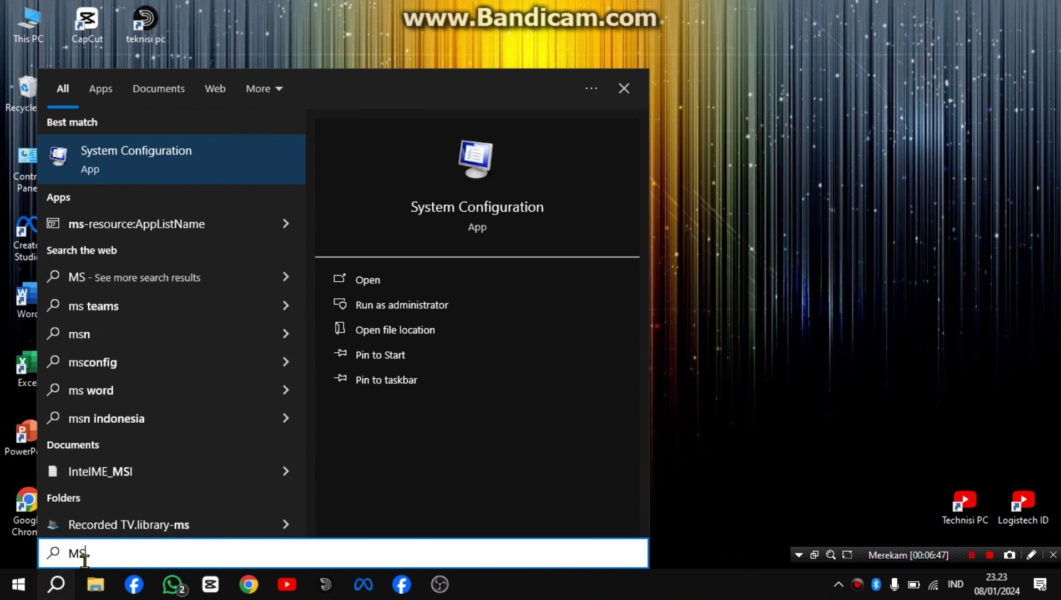
{"action": "type", "text": "CONF"}
{"action": "type", "text": "IG"}
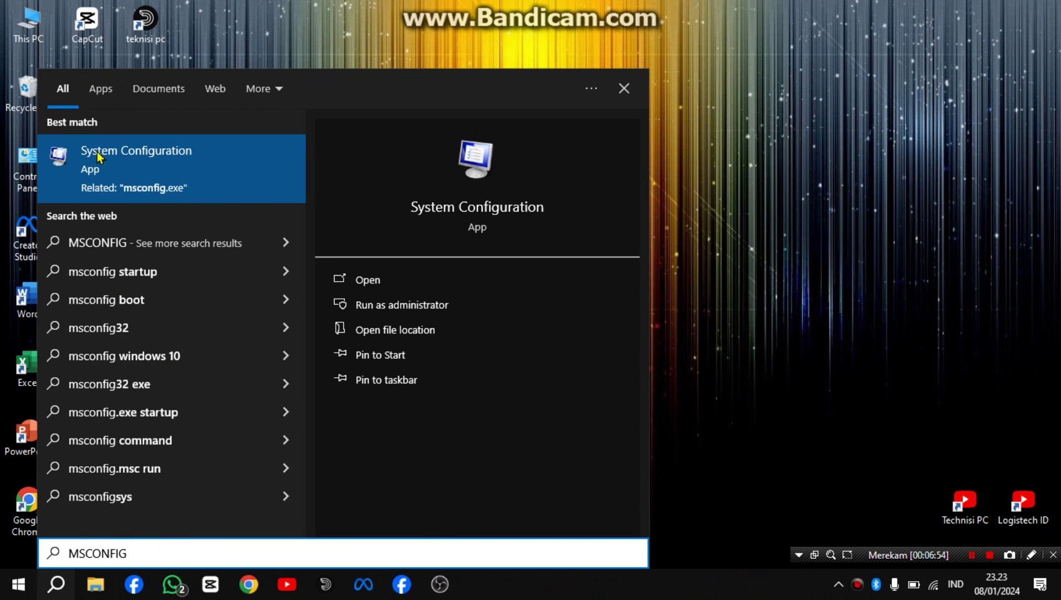
{"action": "left_click", "coordinate": [164, 161]}
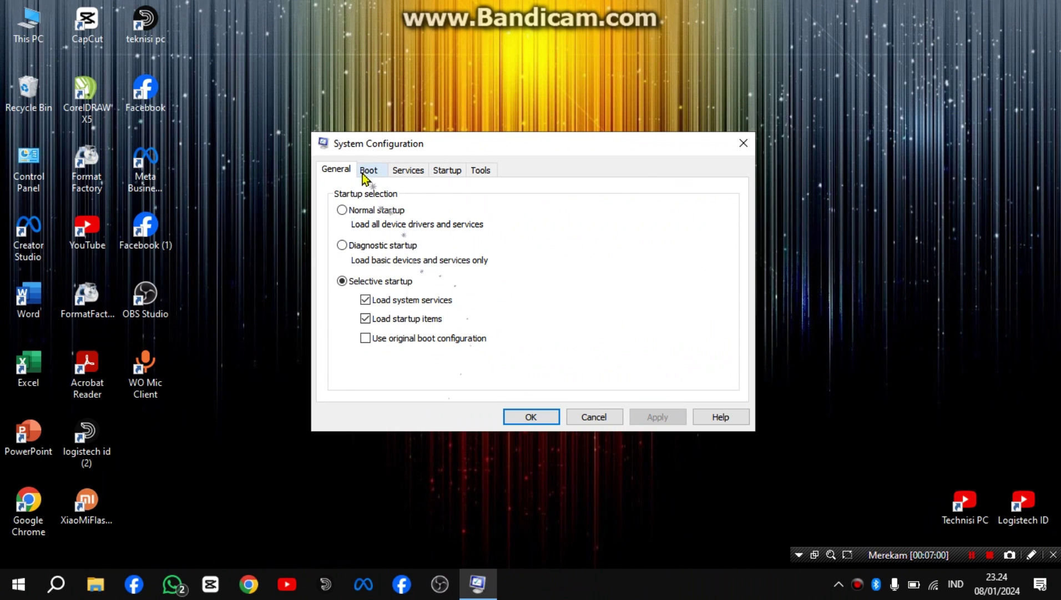
In the advanced boot options for the Windows 11 entry, turn on the maximum memory setting with a value of 12288.
{"action": "left_click", "coordinate": [363, 175]}
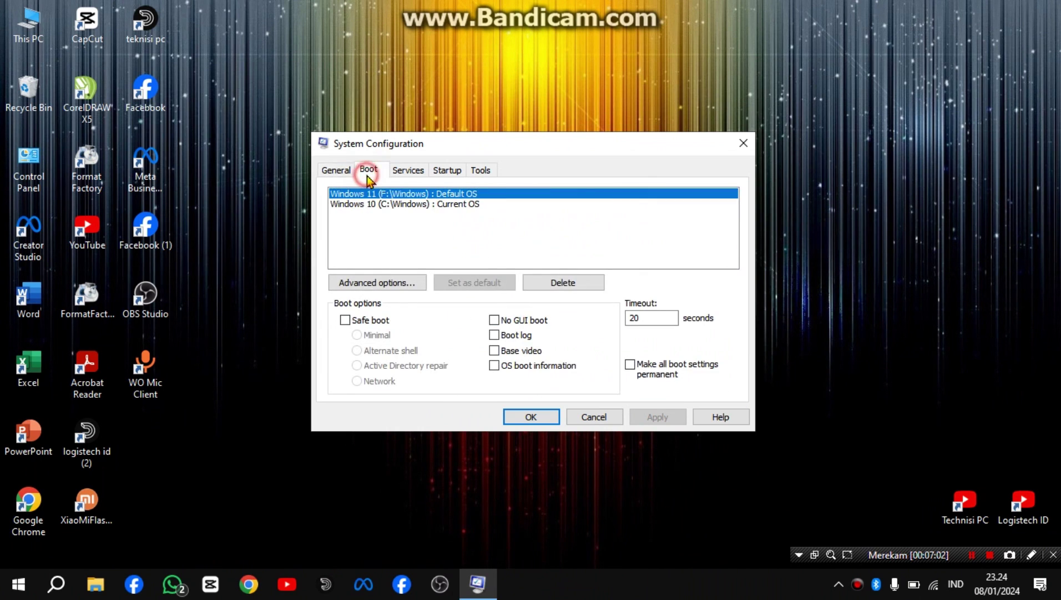
{"action": "left_click", "coordinate": [383, 284]}
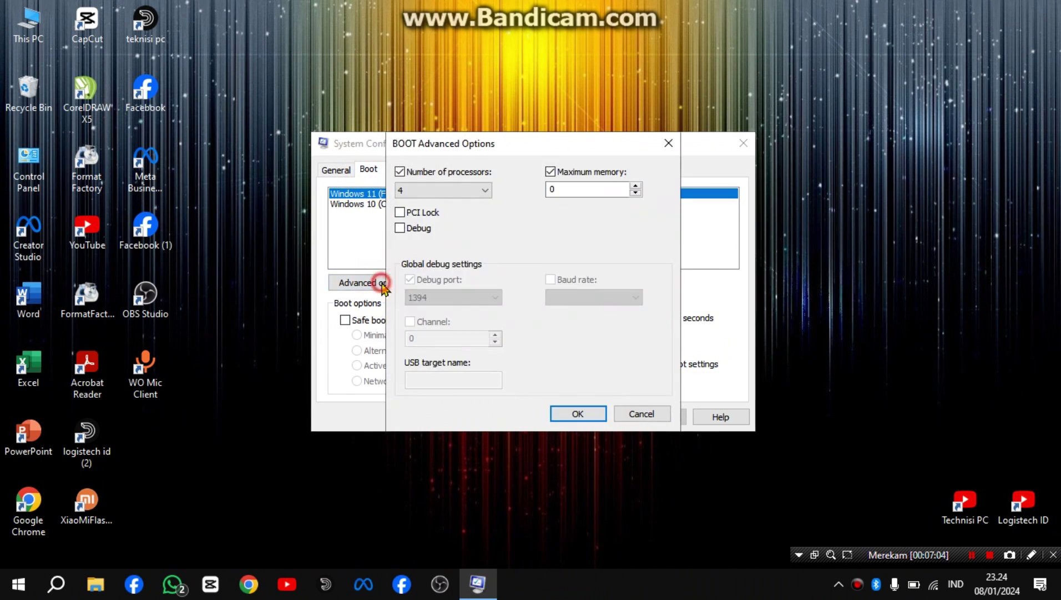
{"action": "left_click", "coordinate": [550, 172]}
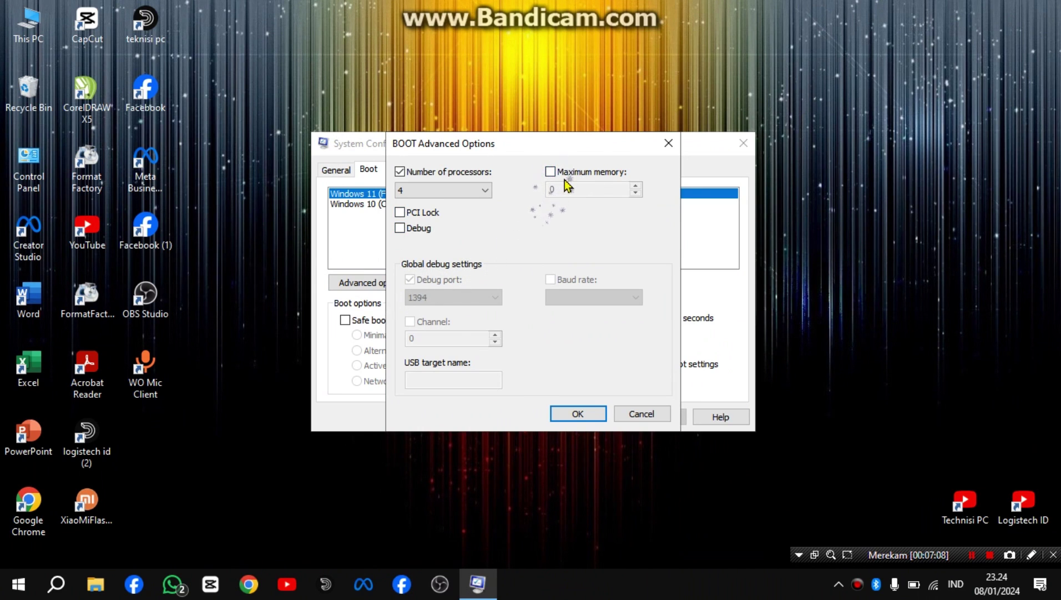
{"action": "left_click", "coordinate": [550, 172]}
{"action": "double_click", "coordinate": [576, 188]}
{"action": "left_click", "coordinate": [589, 188]}
{"action": "left_click_drag", "start_coordinate": [588, 189], "coordinate": [514, 209]}
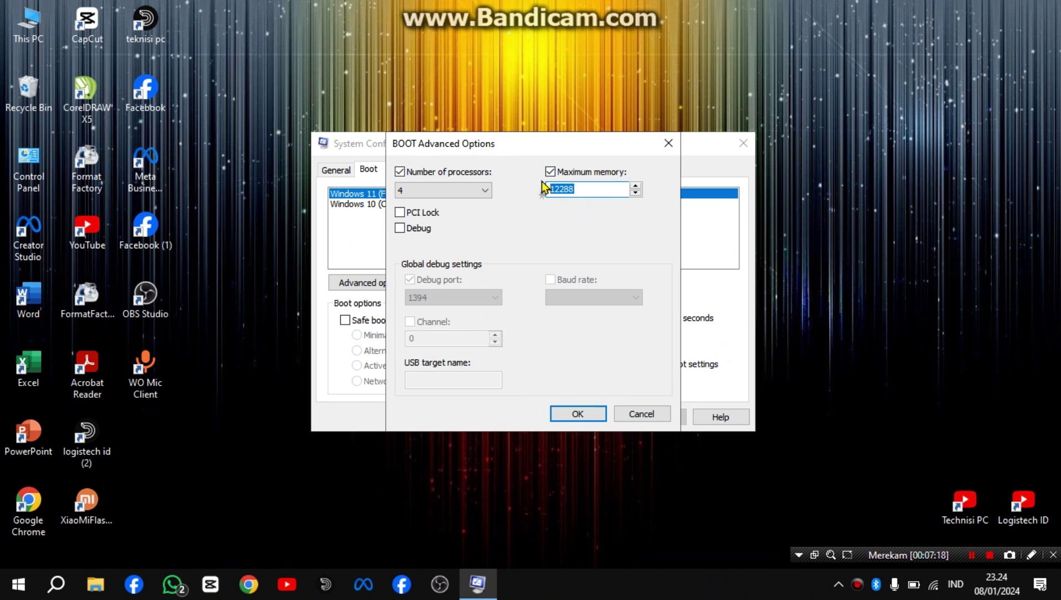
Enable the number of processors option for booting and choose 4 processors.
{"action": "left_click", "coordinate": [399, 172]}
{"action": "left_click", "coordinate": [400, 172]}
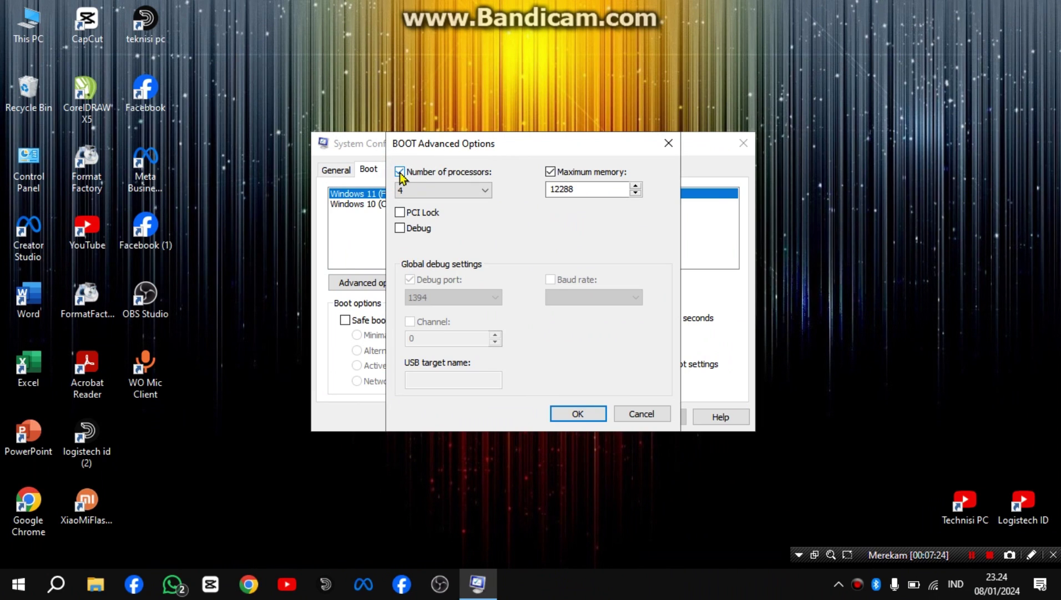
{"action": "left_click", "coordinate": [416, 190]}
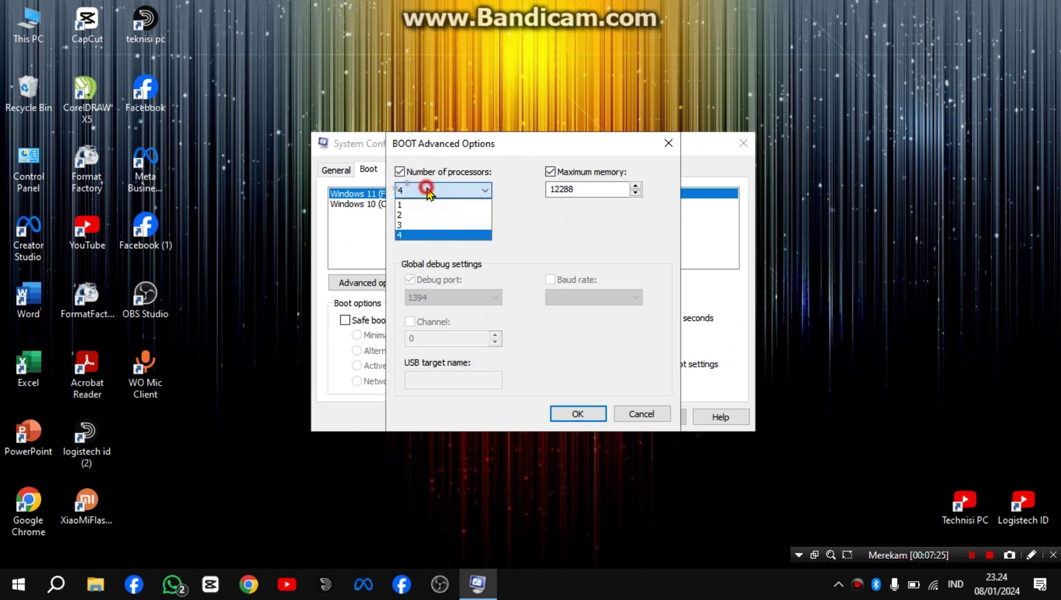
{"action": "left_click", "coordinate": [416, 235]}
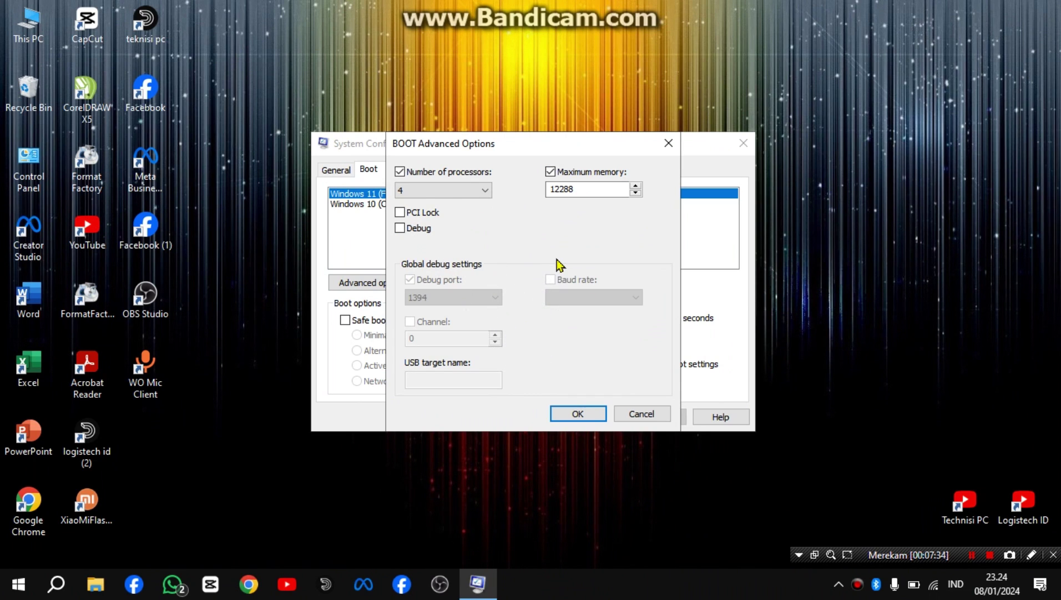
Confirm the advanced boot options and the System Configuration changes, and dismiss the restart prompt without restarting.
{"action": "left_click", "coordinate": [580, 413]}
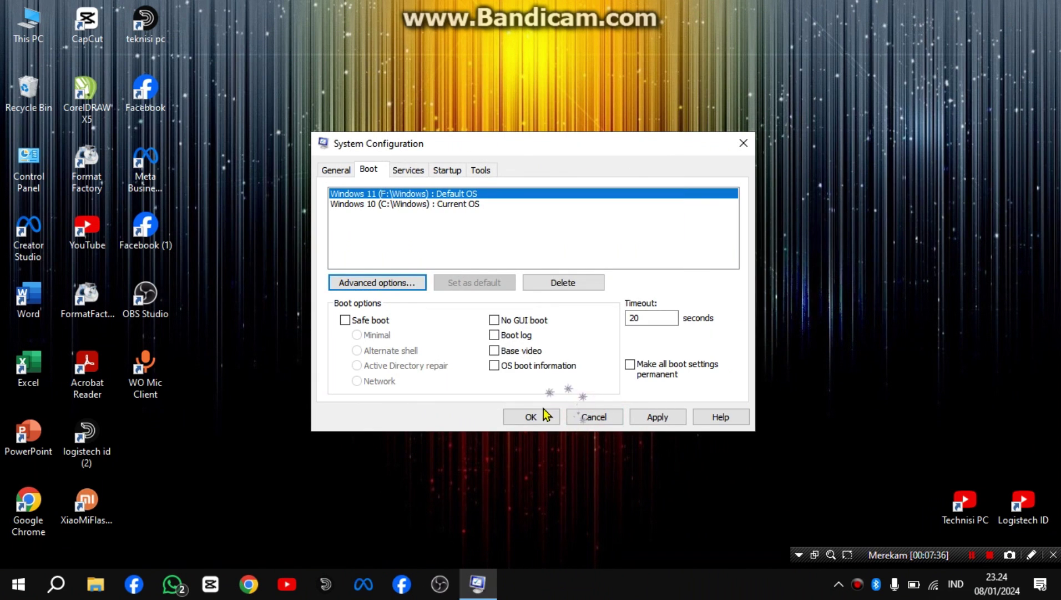
{"action": "left_click", "coordinate": [544, 416]}
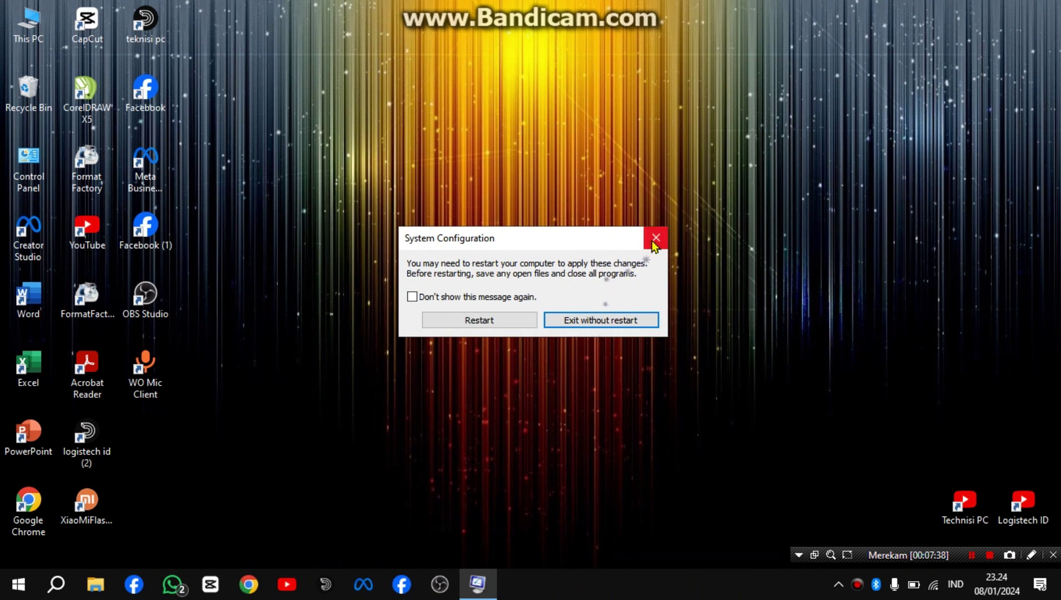
{"action": "left_click", "coordinate": [653, 243]}
Refresh the desktop three times.
{"action": "right_click", "coordinate": [470, 151]}
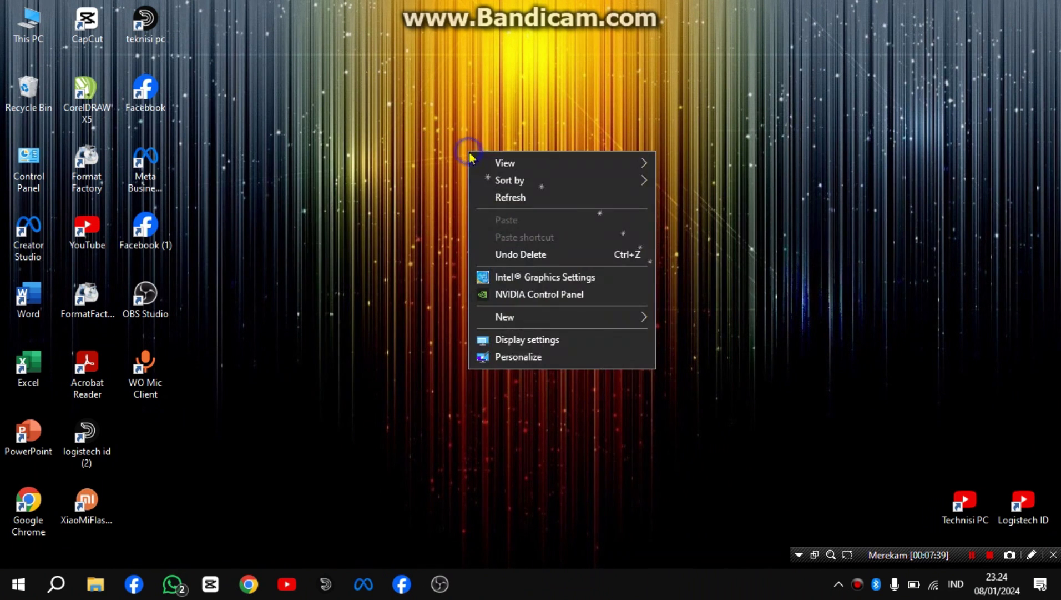
{"action": "left_click", "coordinate": [516, 199]}
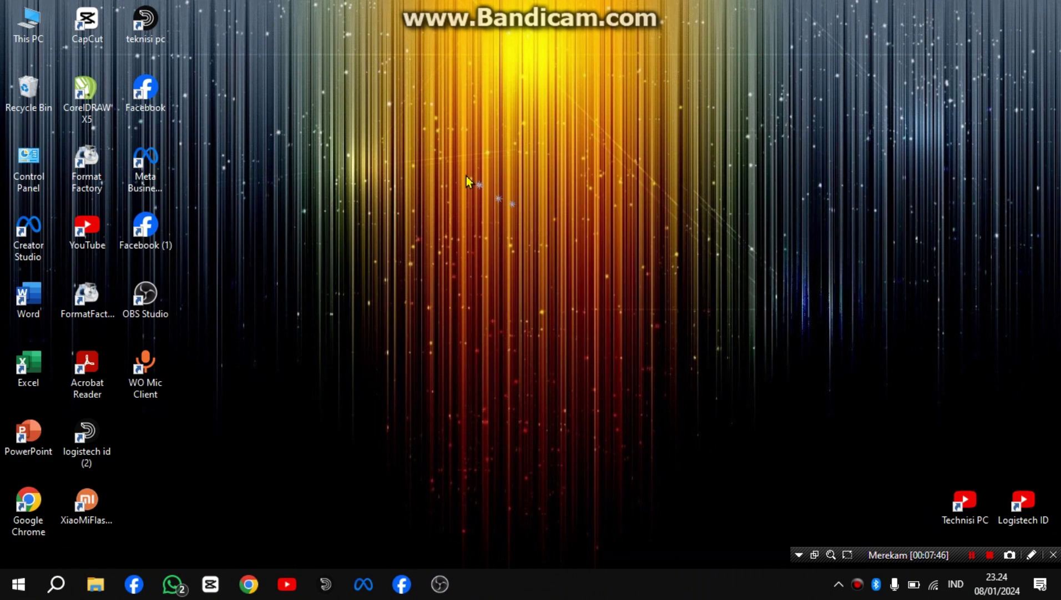
{"action": "right_click", "coordinate": [465, 172]}
{"action": "left_click", "coordinate": [502, 218]}
{"action": "right_click", "coordinate": [472, 135]}
{"action": "left_click", "coordinate": [504, 182]}
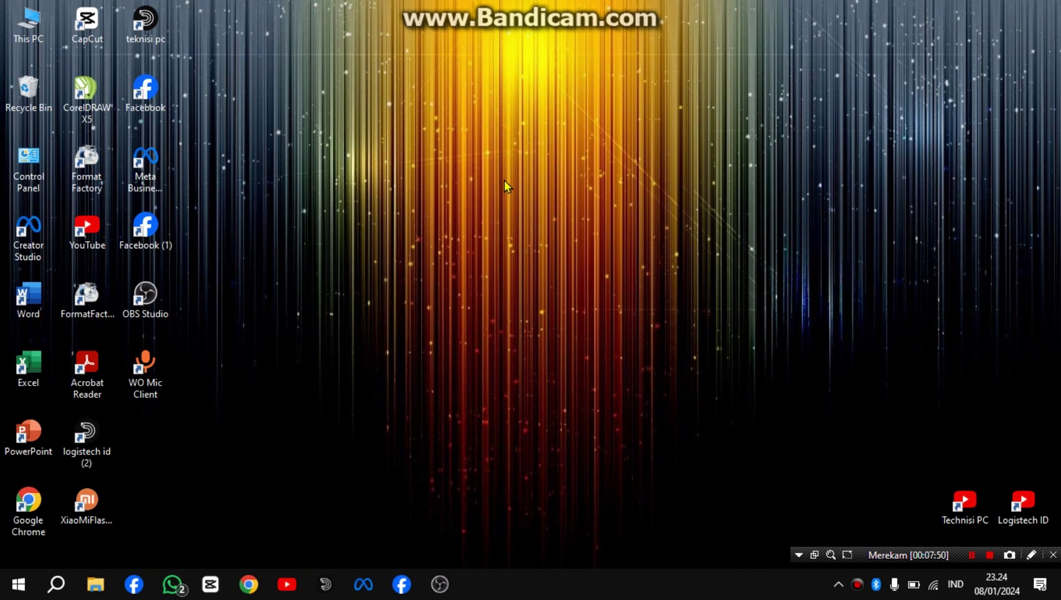